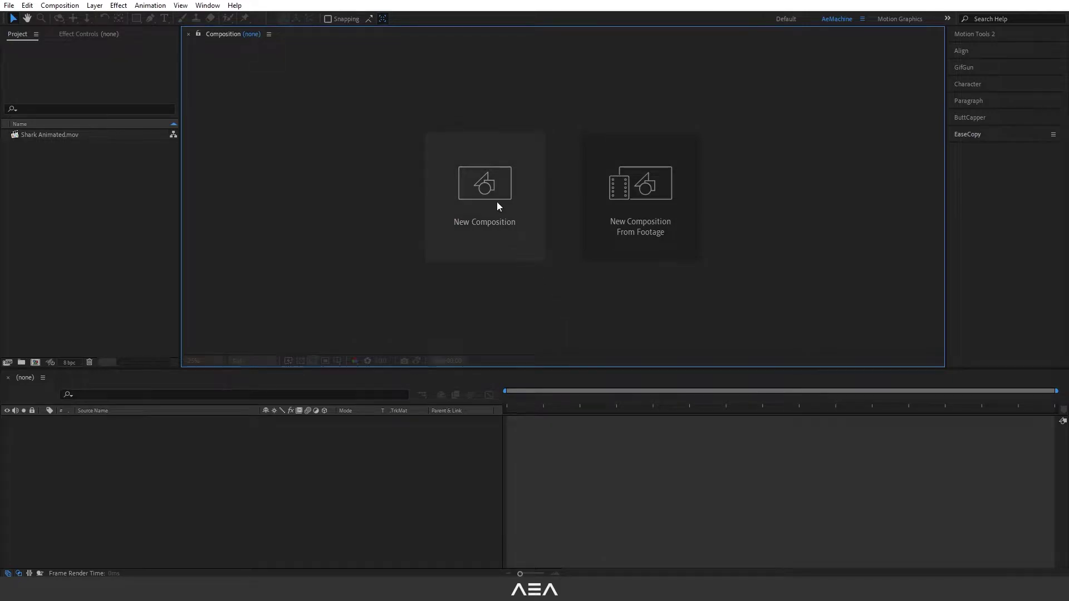
- Create a composition named 'Water Animation' with the HDTV 1080 24 preset and a 6-second duration
click(497, 202)
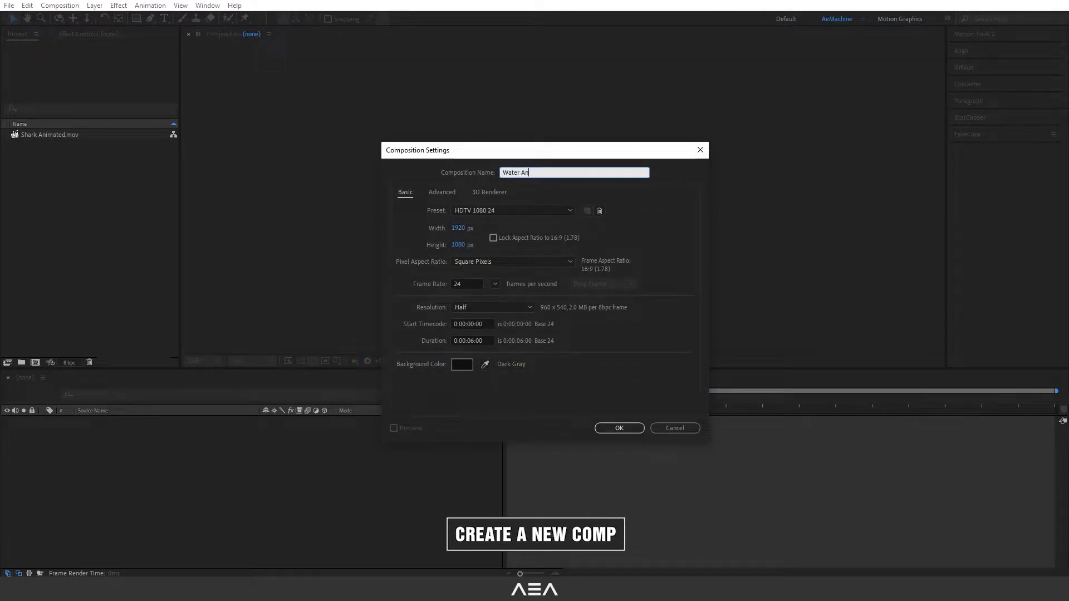
text(imation)
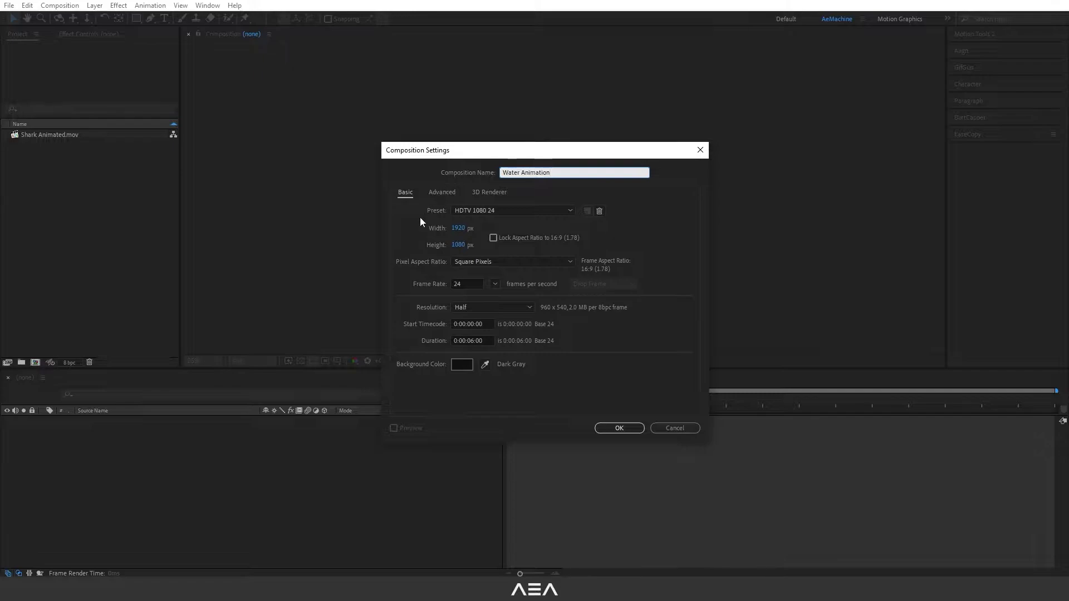
click(420, 218)
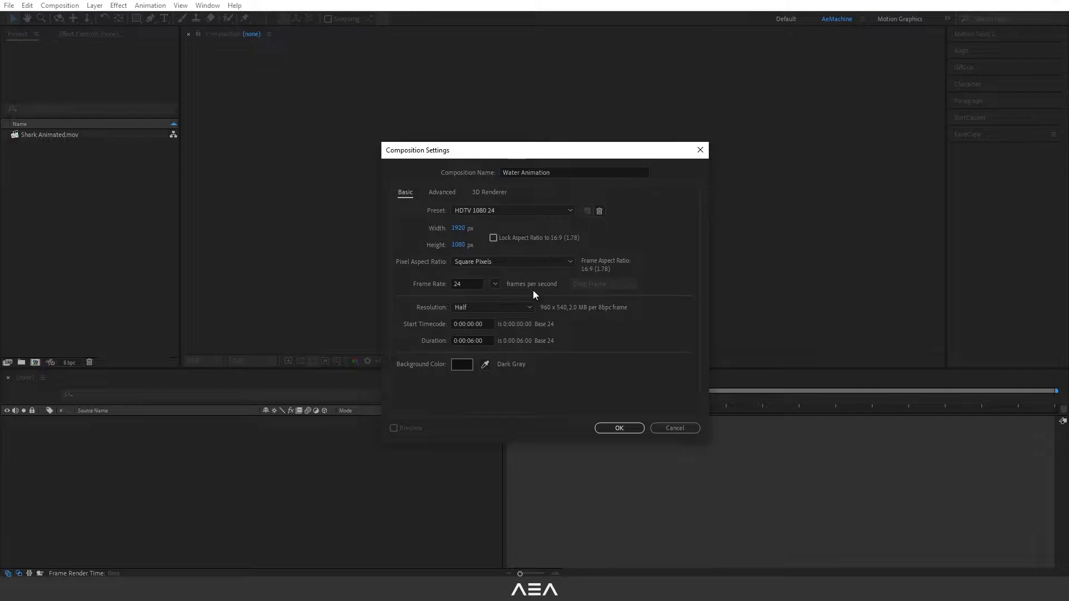
click(618, 428)
- Add a full-frame solid named BG with the light blue colour 8BE0FF
right_click(178, 446)
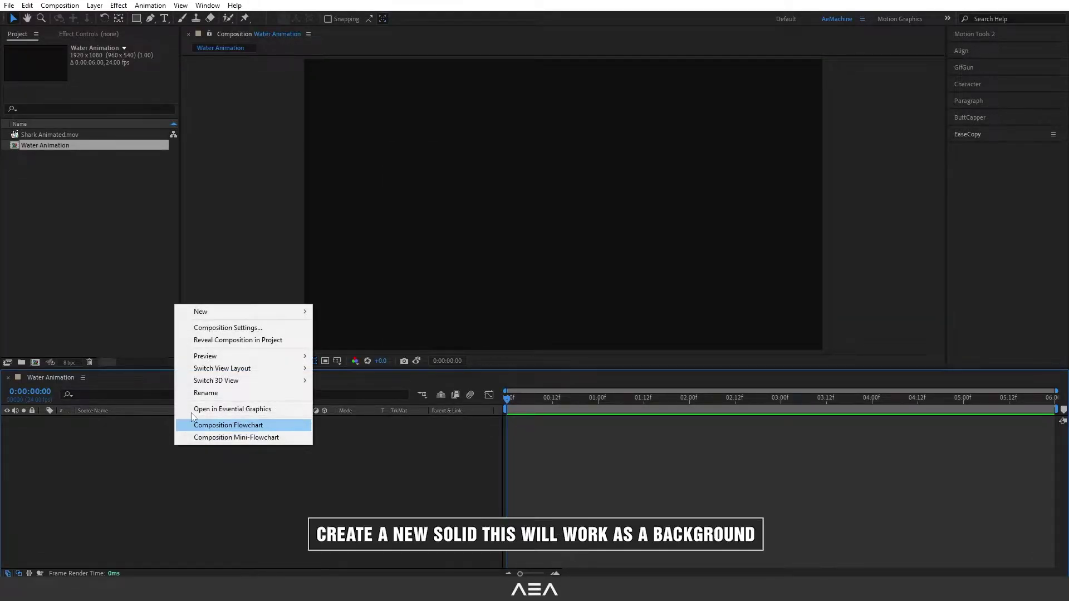
mouse_move(223, 311)
click(339, 340)
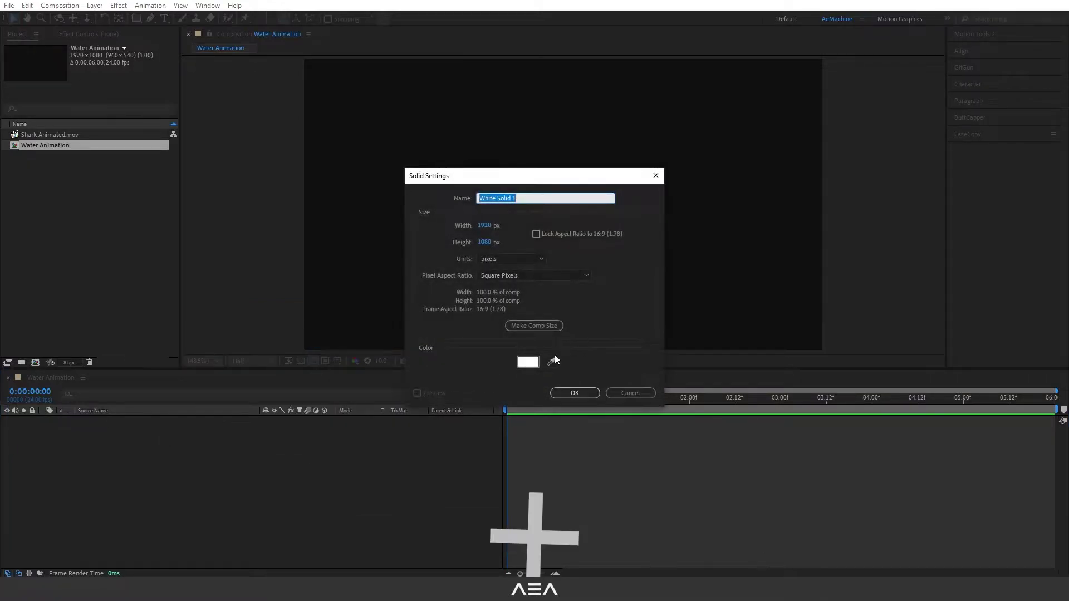
click(527, 361)
text(8BE0FF)
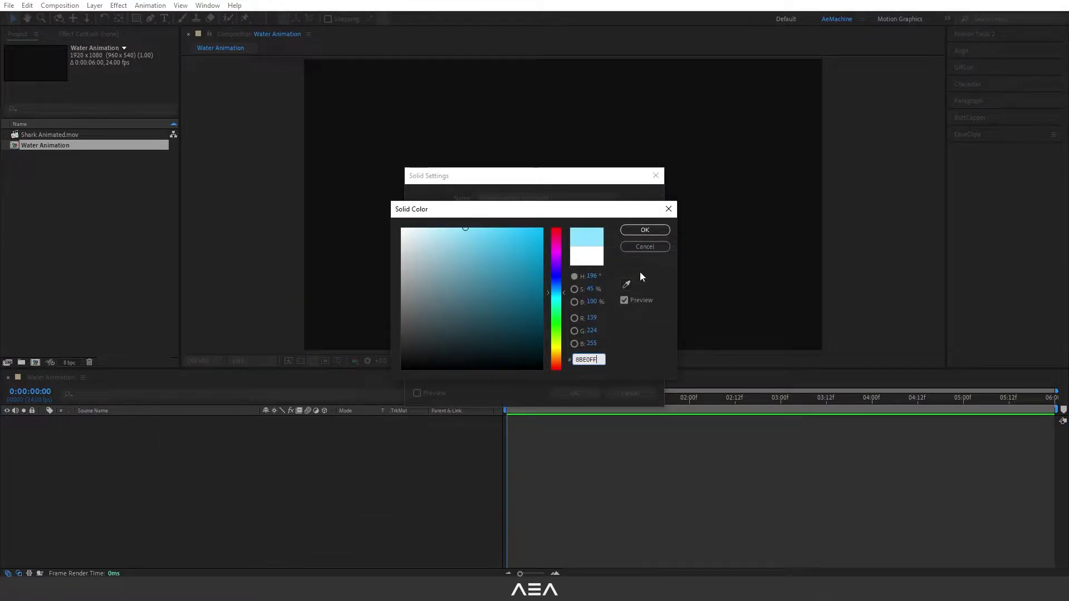
click(646, 230)
text(BG)
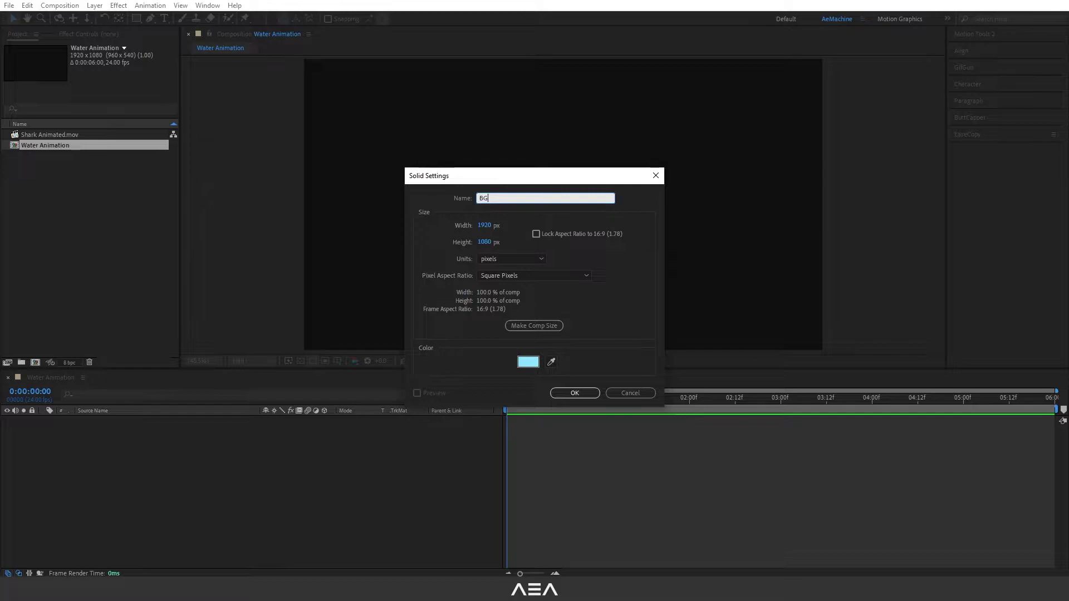
click(574, 393)
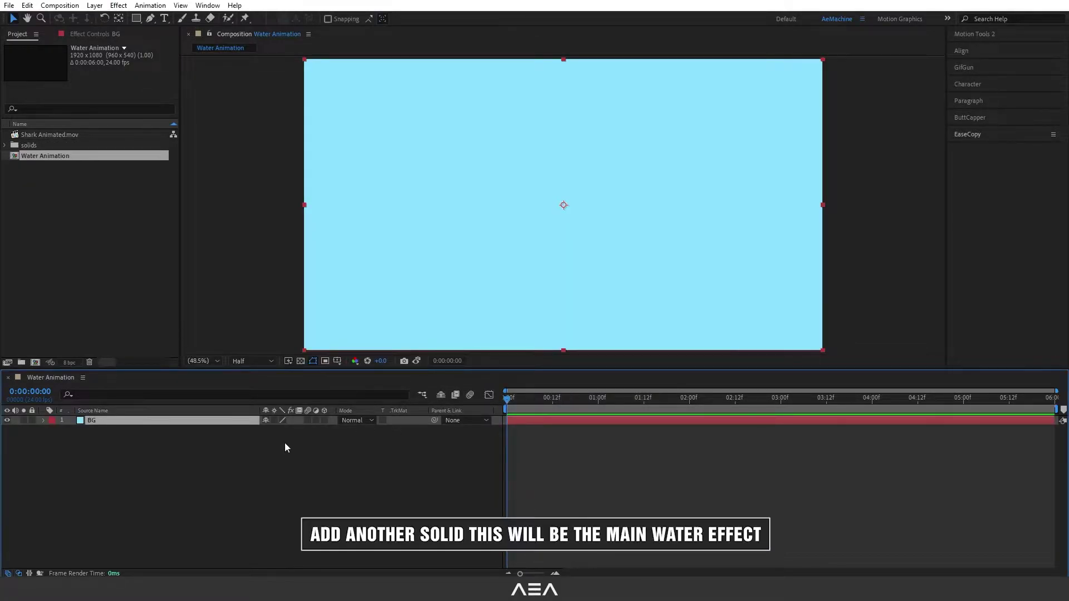
- Add a white solid layer named Water above BG
right_click(138, 466)
mouse_move(168, 331)
click(321, 360)
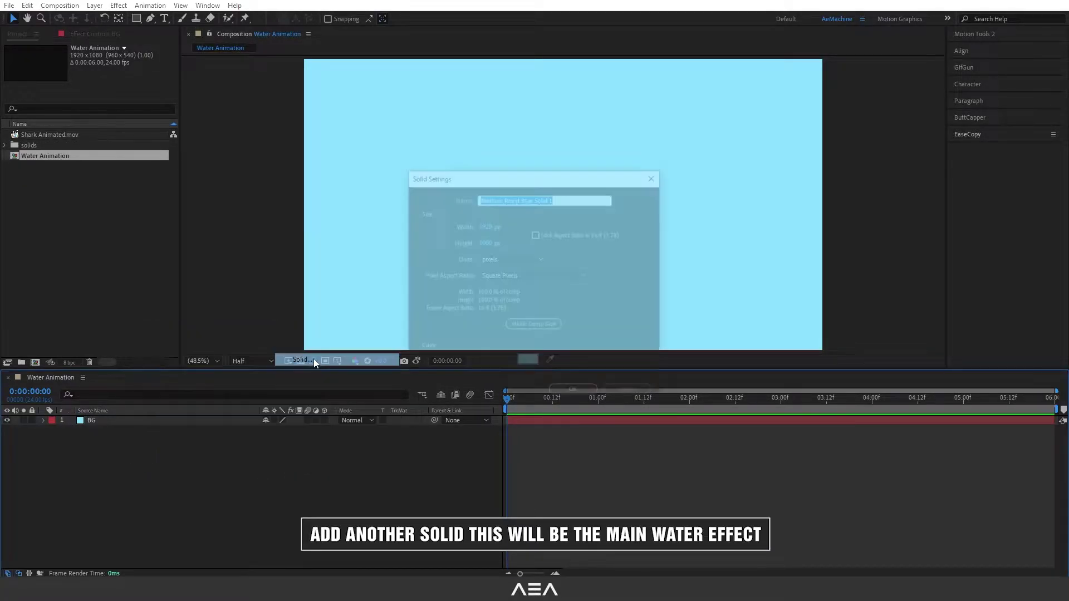
text(Water)
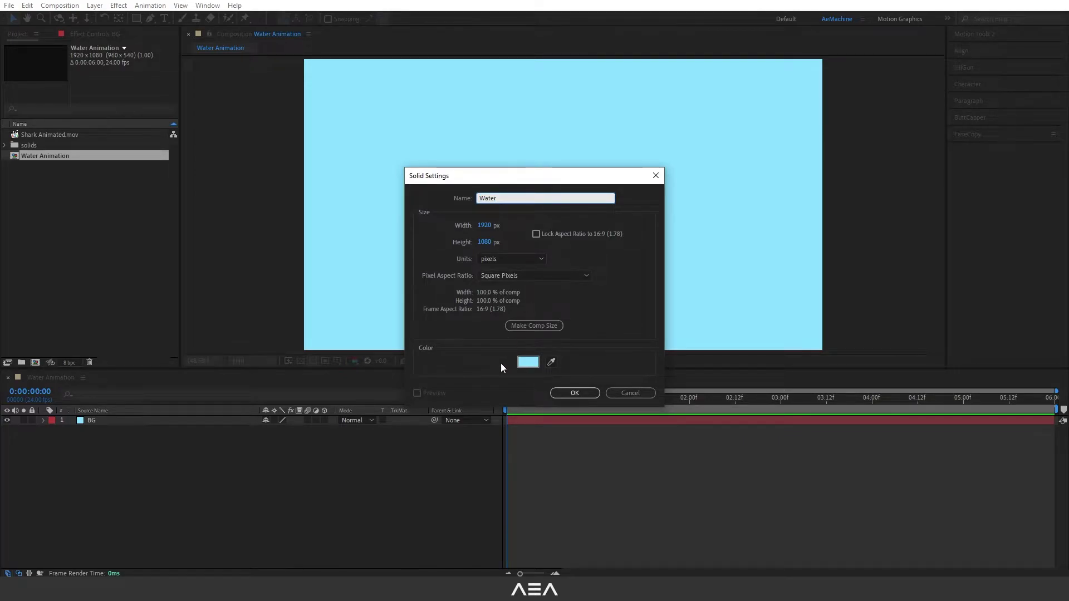
click(528, 362)
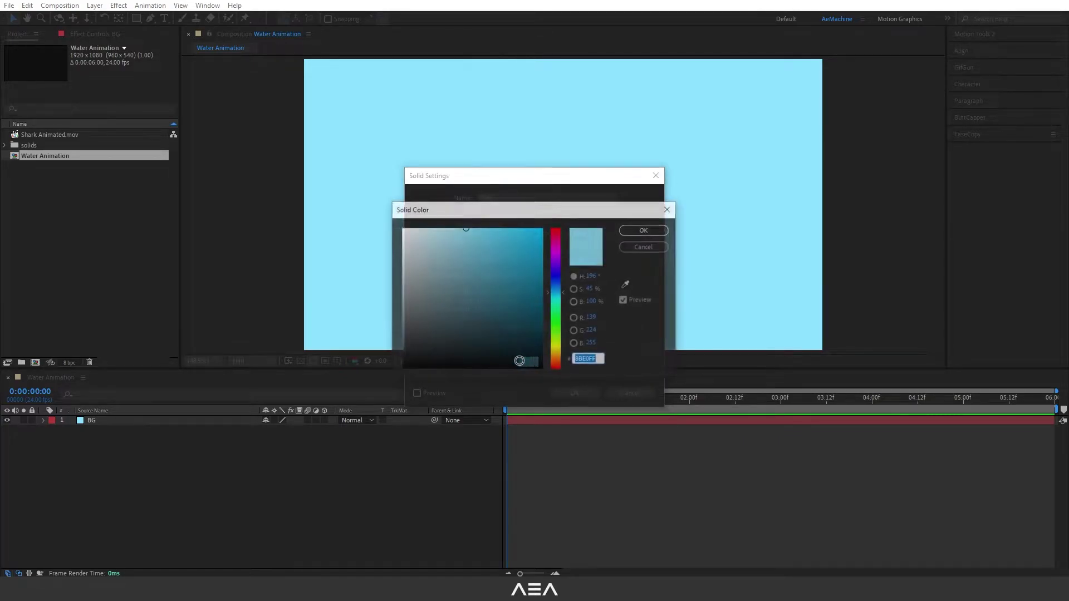
click(634, 231)
click(575, 394)
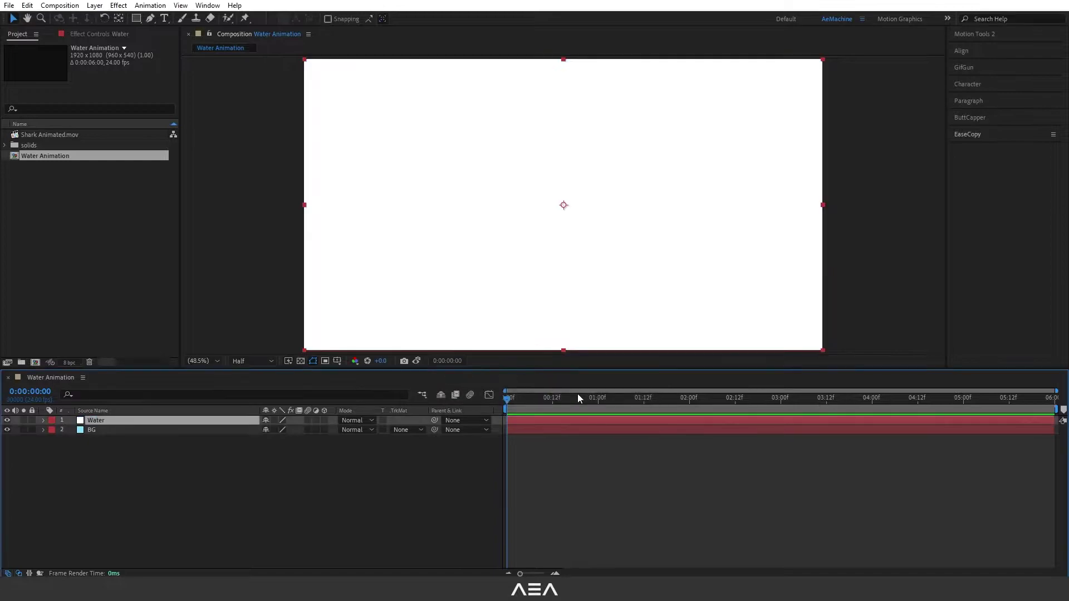
- Find Fractal Noise in Effects & Presets and apply it to the Water layer
click(209, 6)
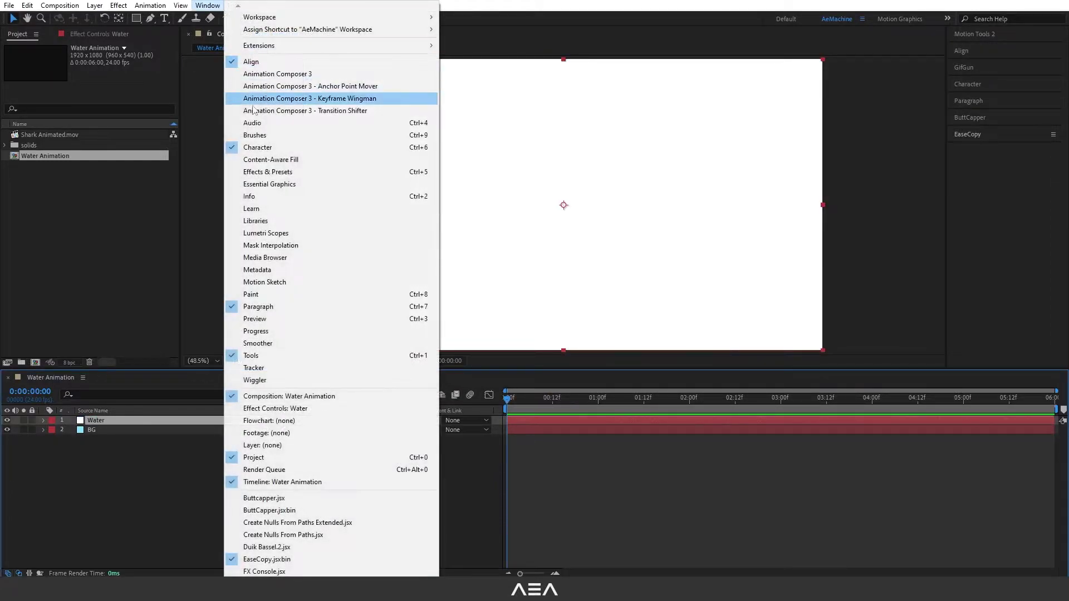
click(270, 172)
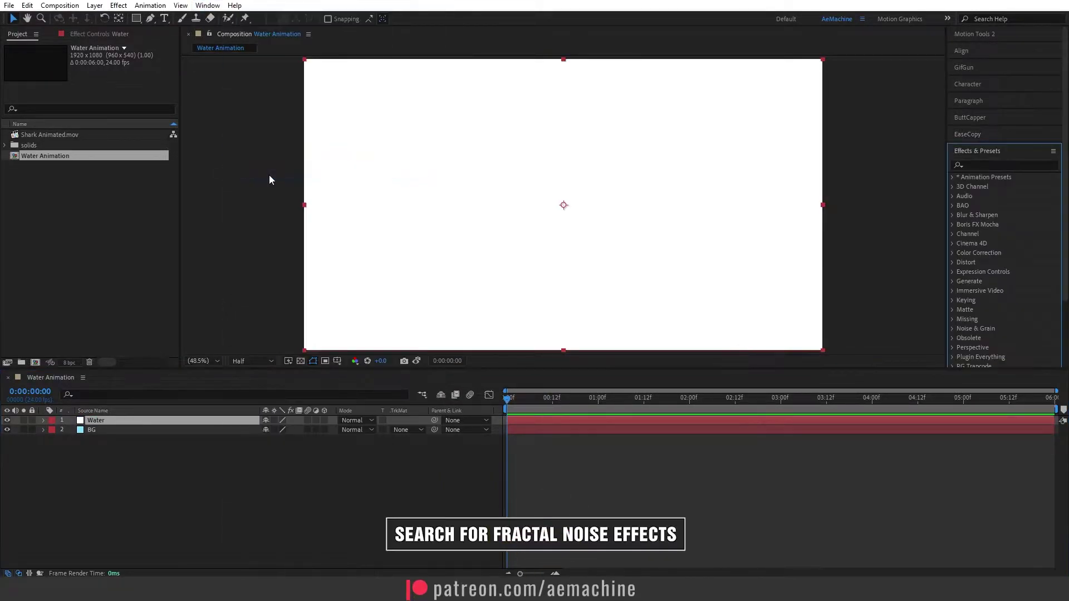
click(990, 166)
text(Fracta)
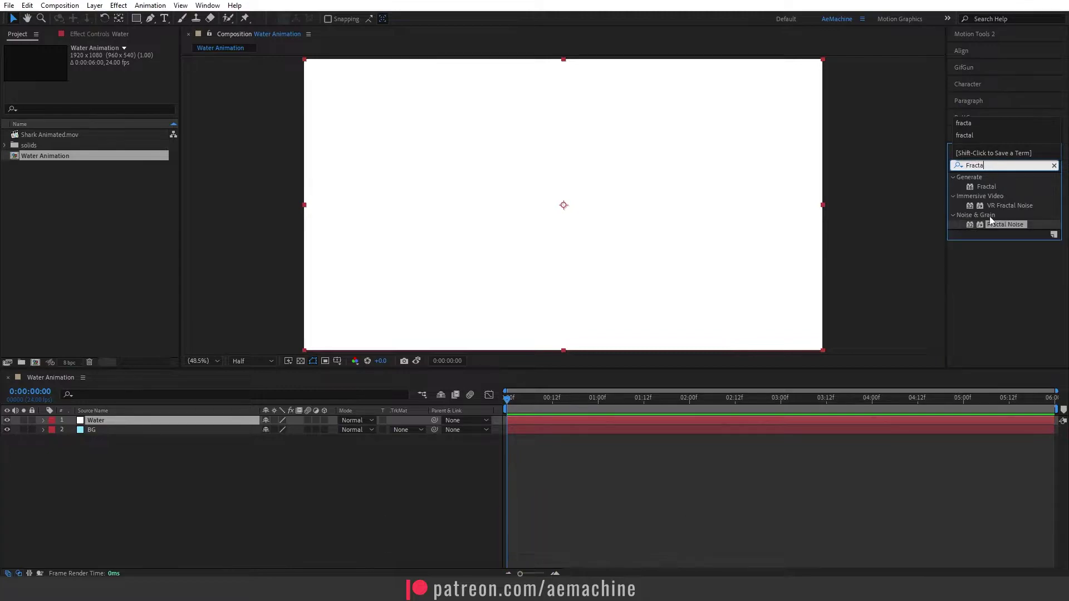
double_click(1002, 225)
- Set Fractal Noise's Fractal Type to Strings and Noise Type to Spline
click(1019, 151)
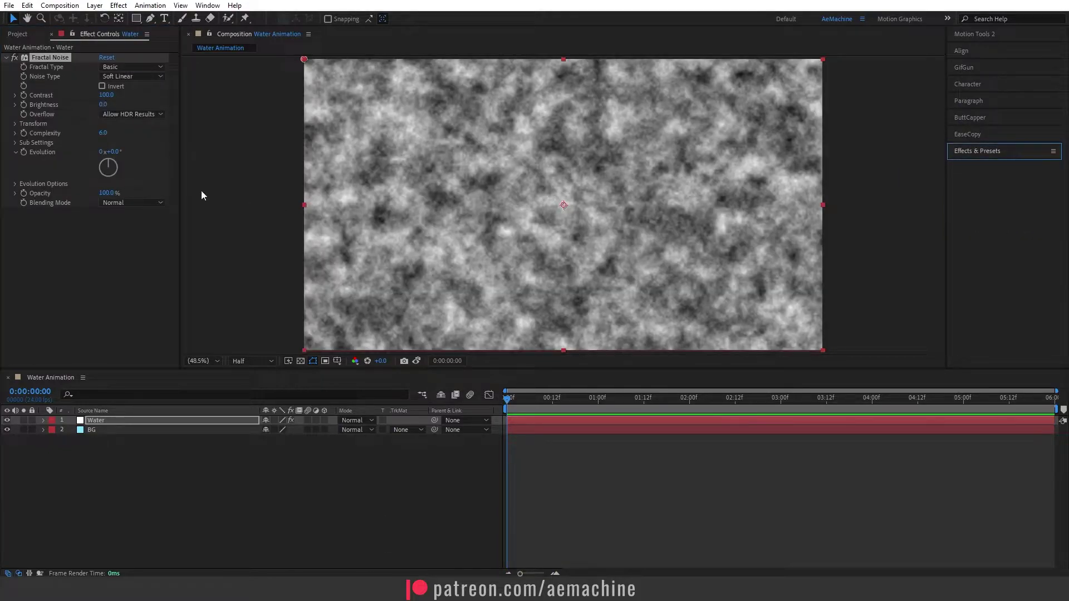
click(132, 67)
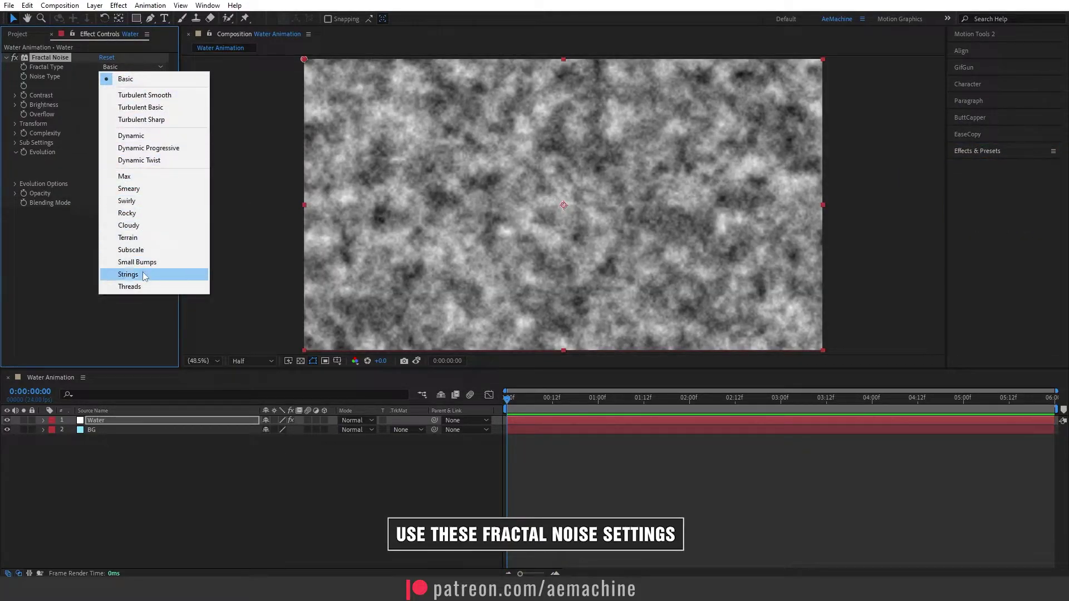
click(142, 274)
click(132, 76)
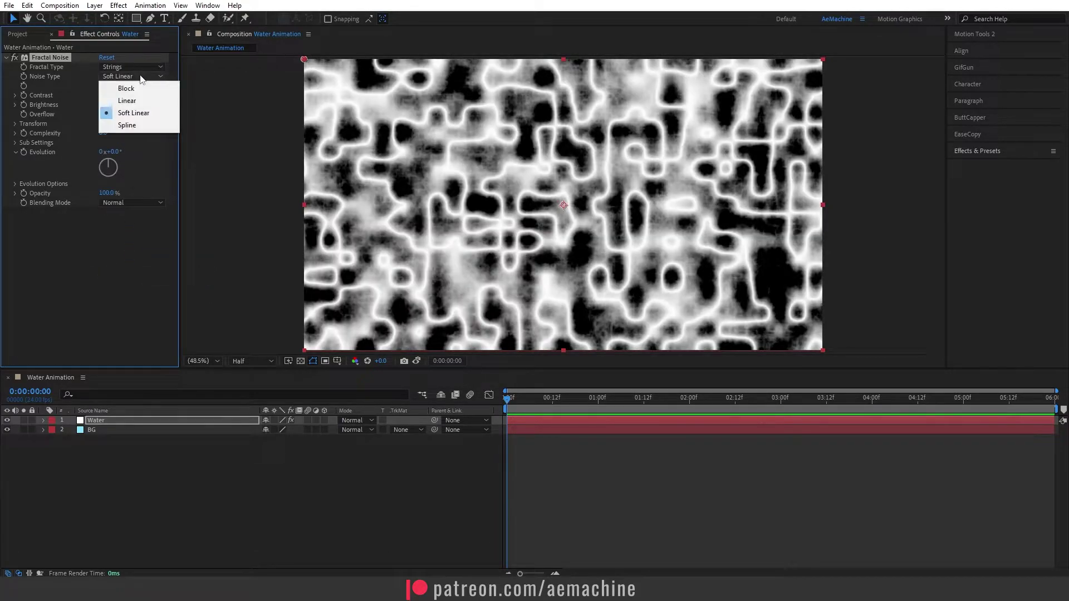
click(138, 126)
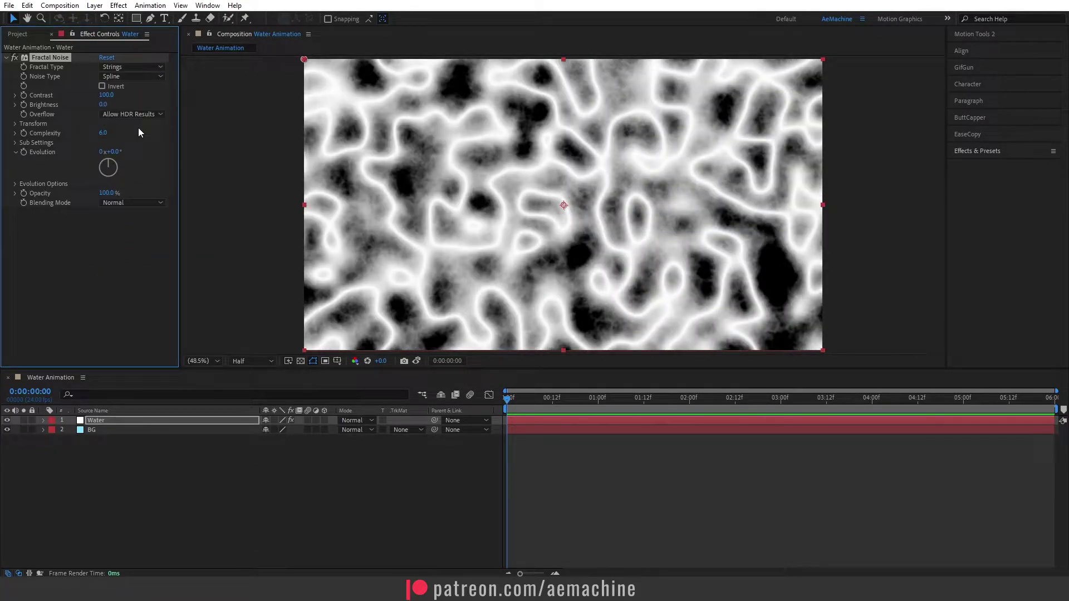
- Set Fractal Noise Contrast to 3000, Brightness to 150 and Complexity to 1
drag(103, 95, 142, 94)
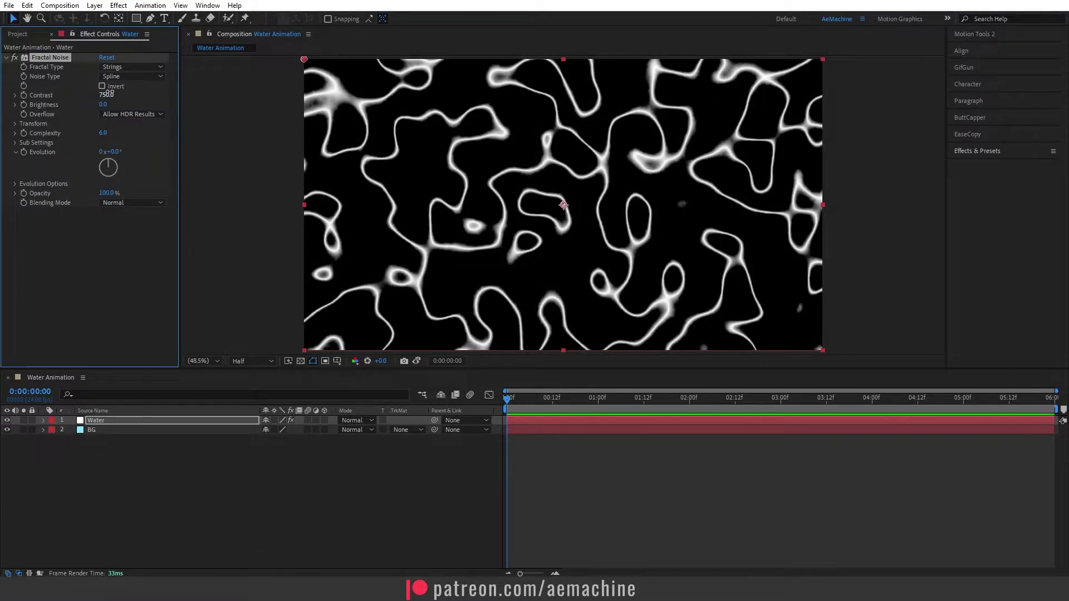
key(Return)
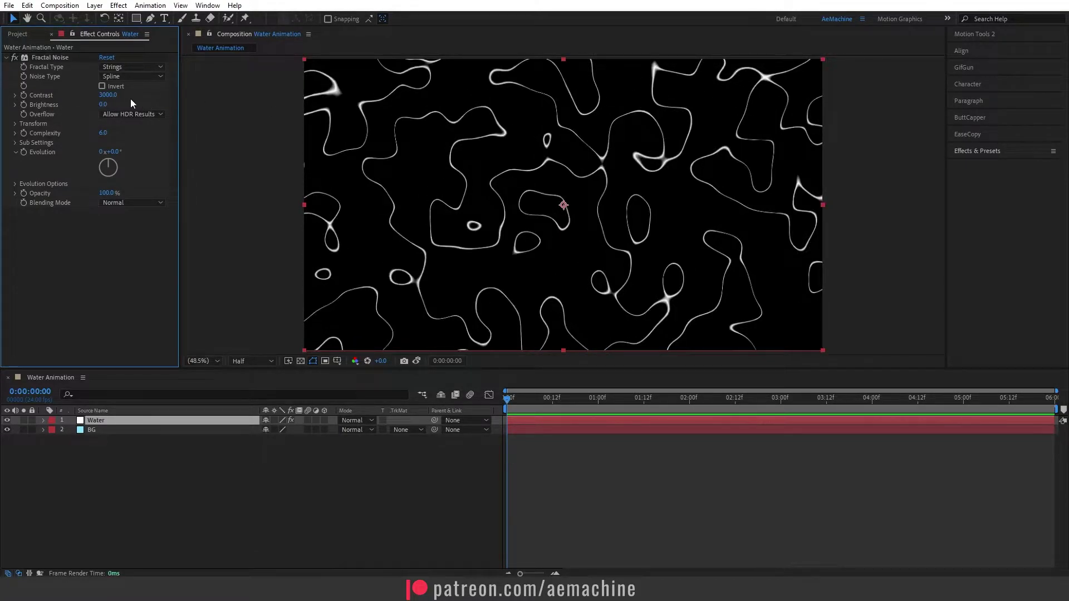
drag(105, 104, 213, 106)
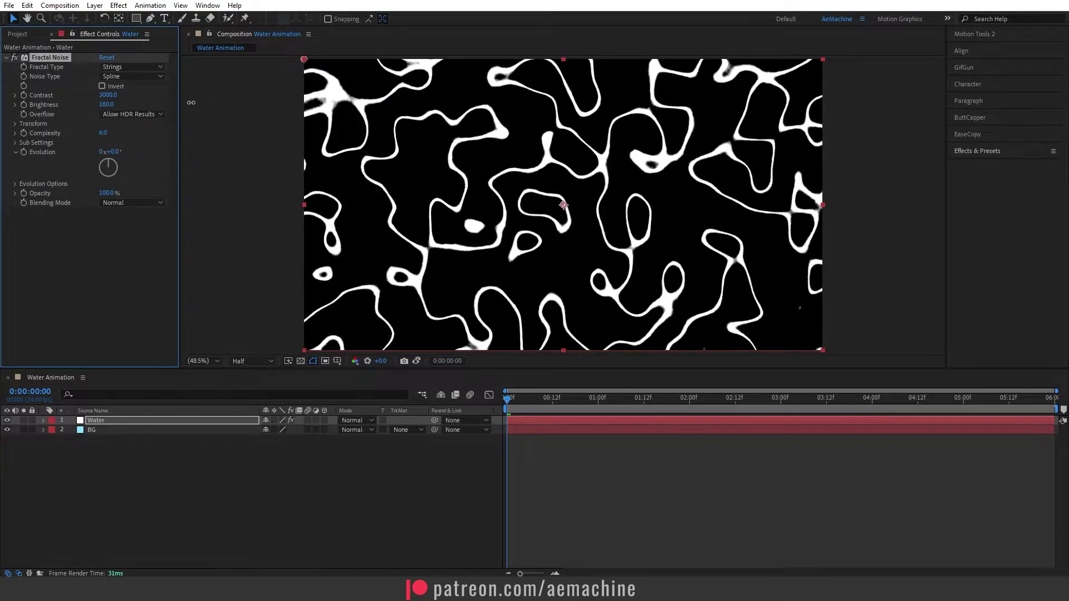
text(0)
key(Return)
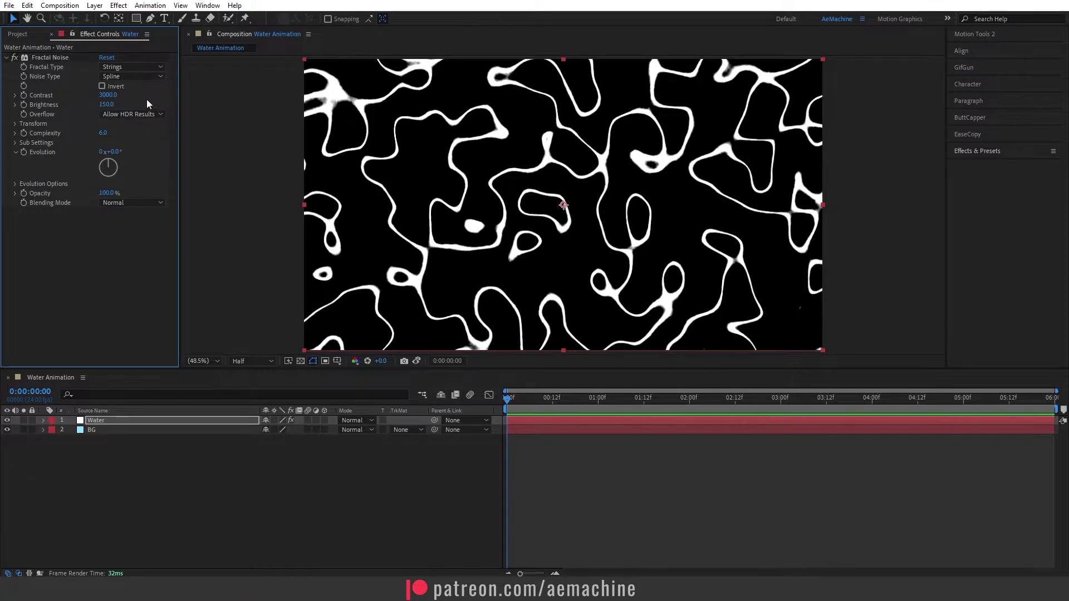
text(1)
key(Return)
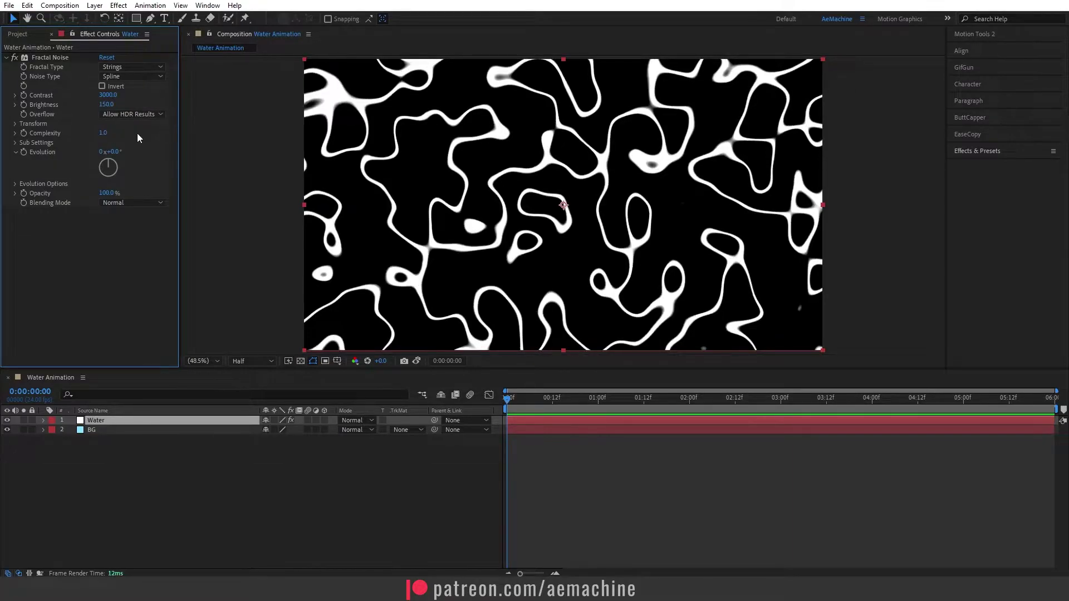
- Set the Fractal Noise Transform Scale to 140, then collapse the Transform group
click(15, 124)
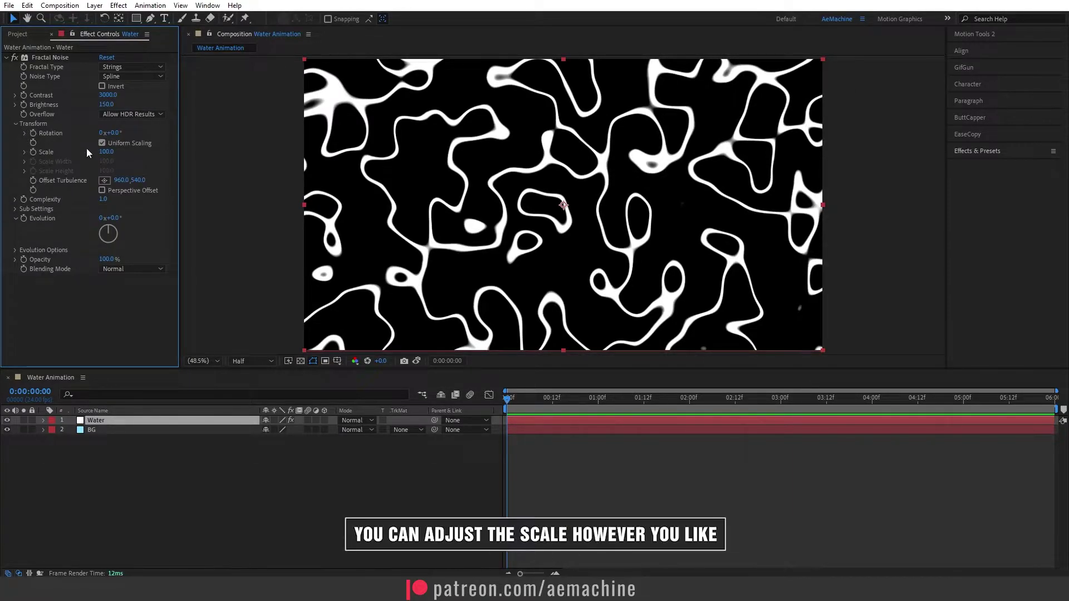
drag(106, 152, 108, 153)
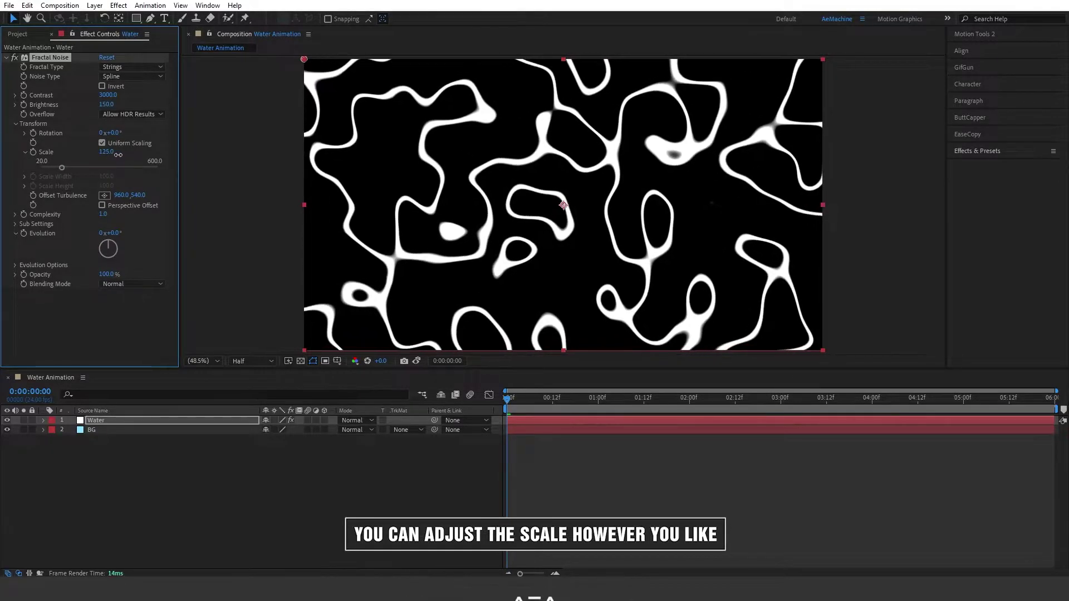
text(0)
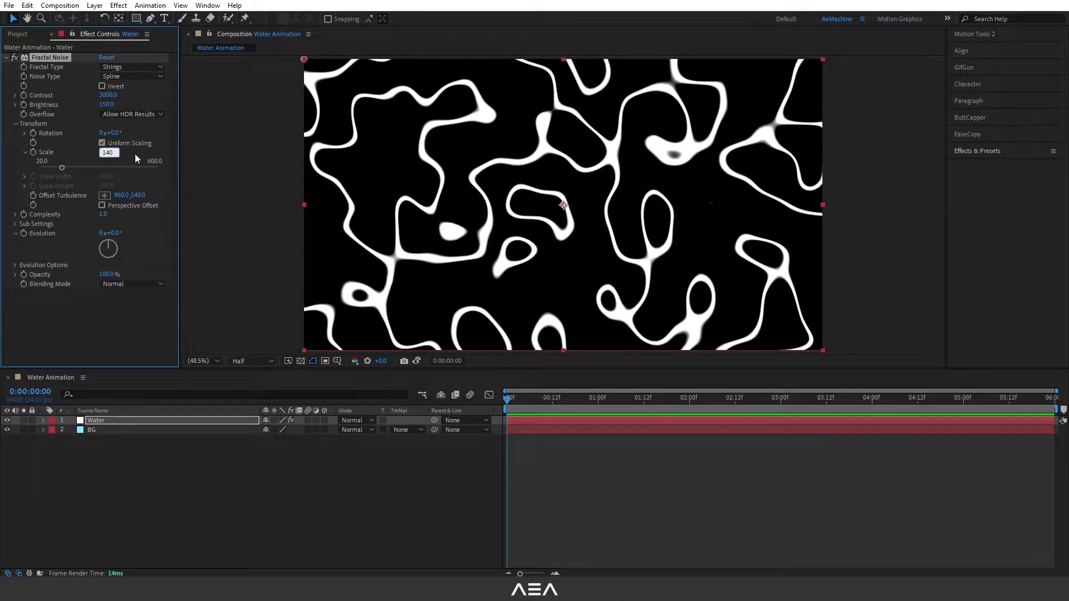
key(Return)
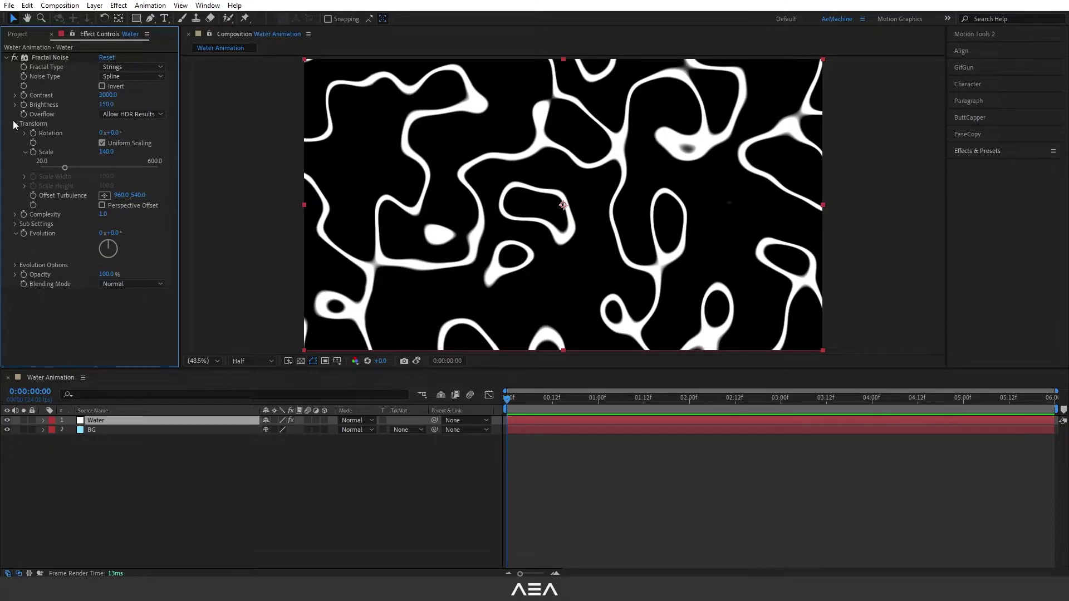
click(15, 123)
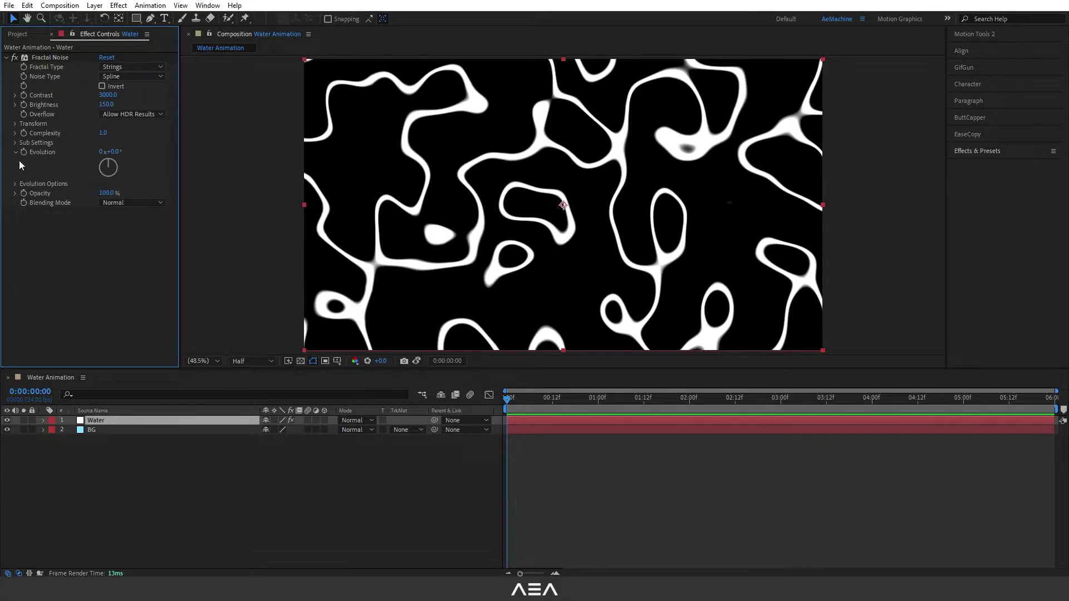
- Enable Cycle Evolution in Evolution Options with Cycle (in Revolution) set to 2
click(15, 186)
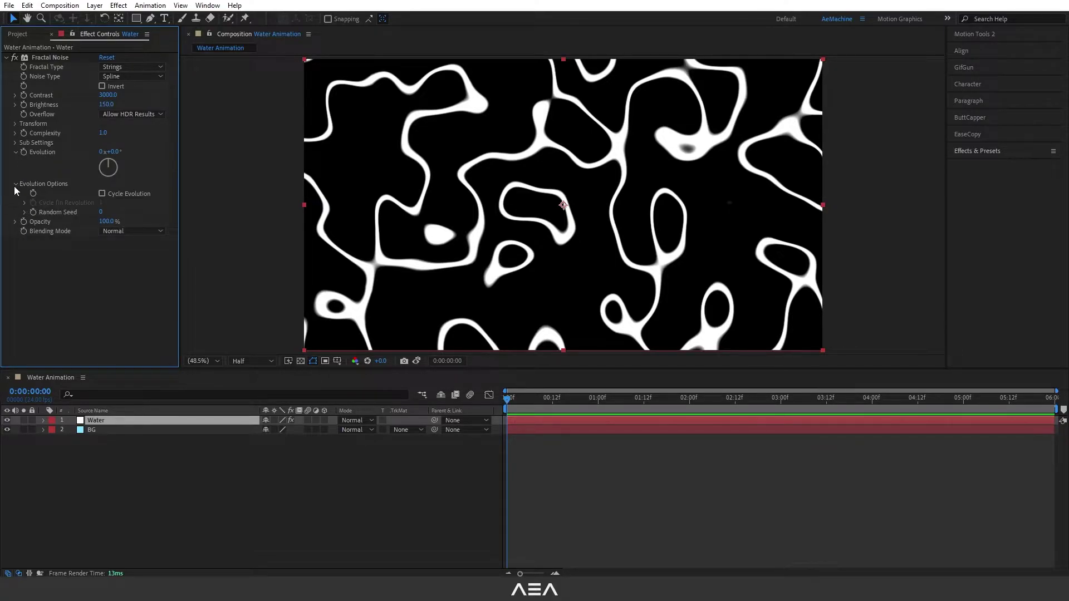
click(117, 194)
click(101, 203)
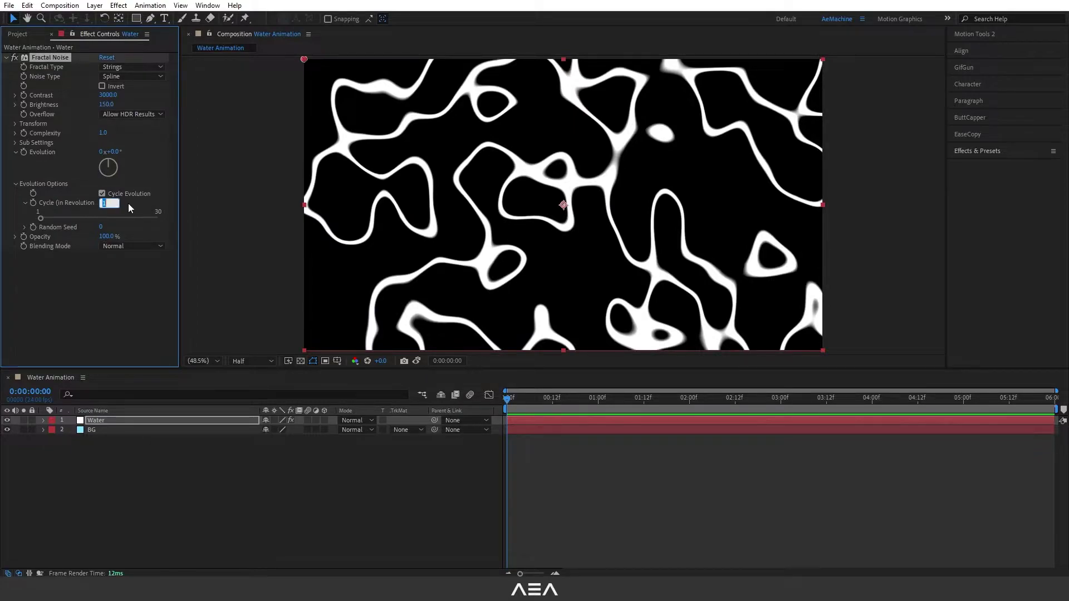
text(2)
key(Return)
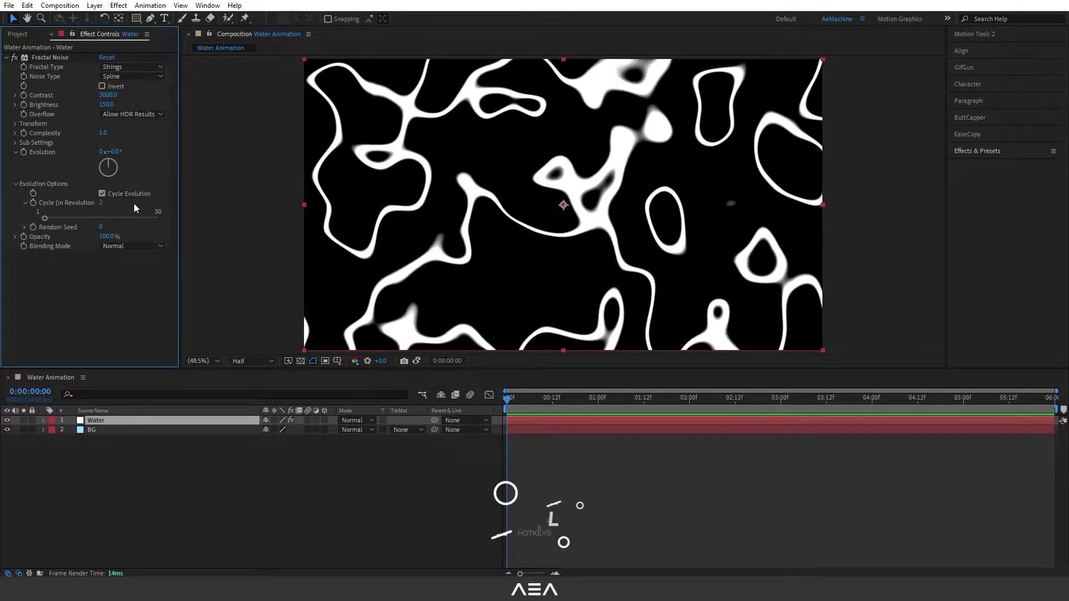
- Add the expression time*150 to Evolution and preview the animating noise
alt+click(24, 151)
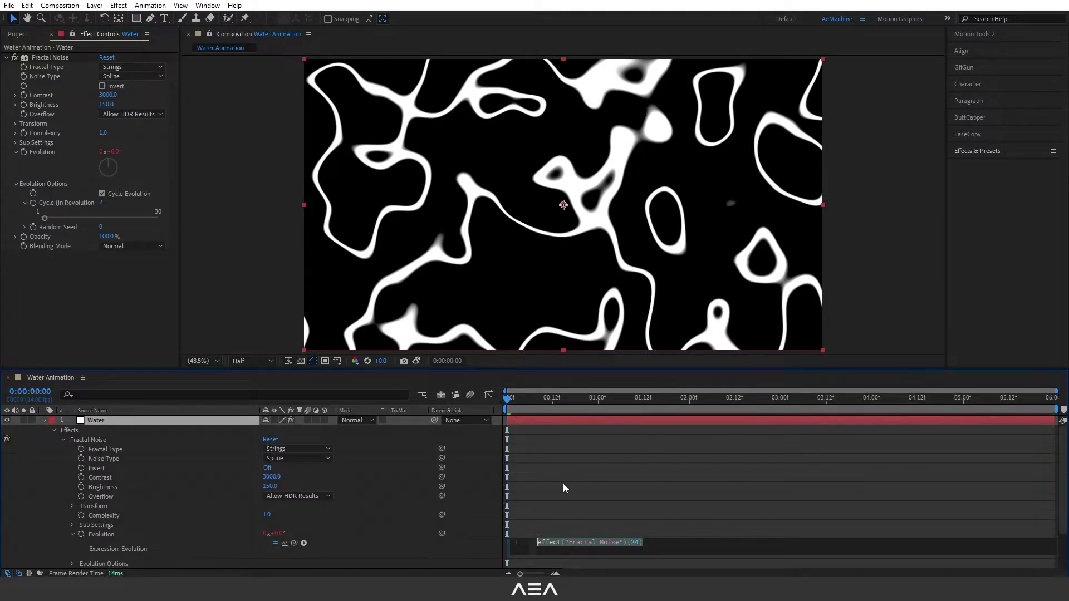
text(ti)
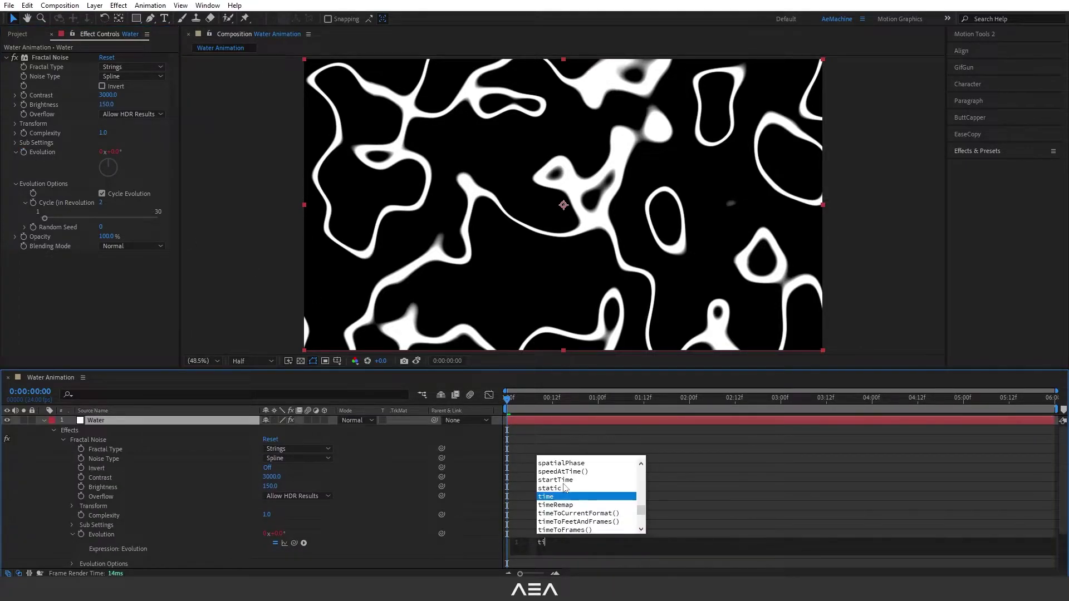
text(me*)
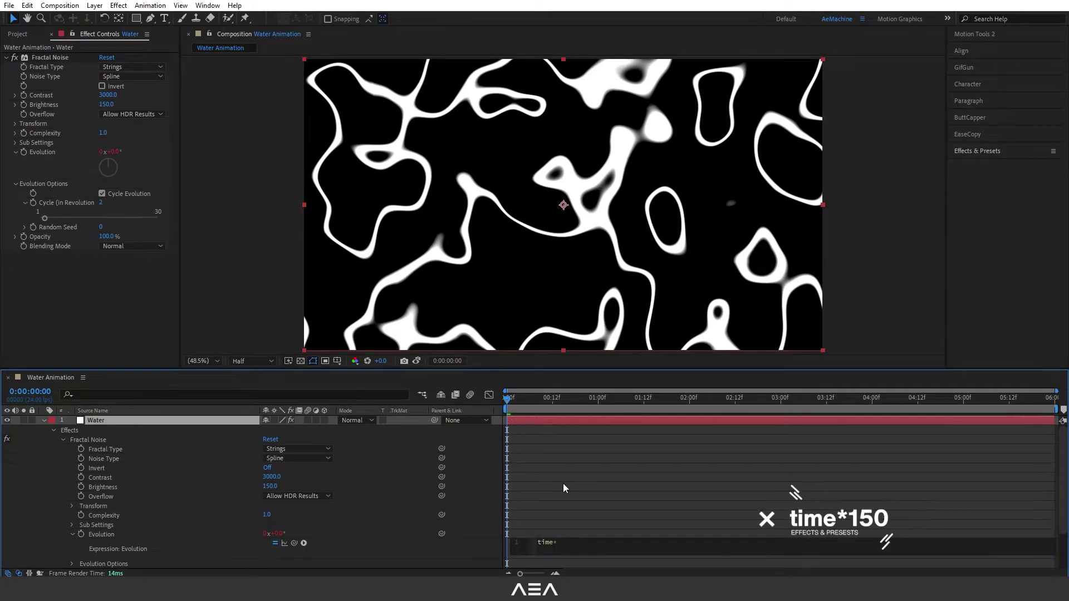
text(150)
click(553, 466)
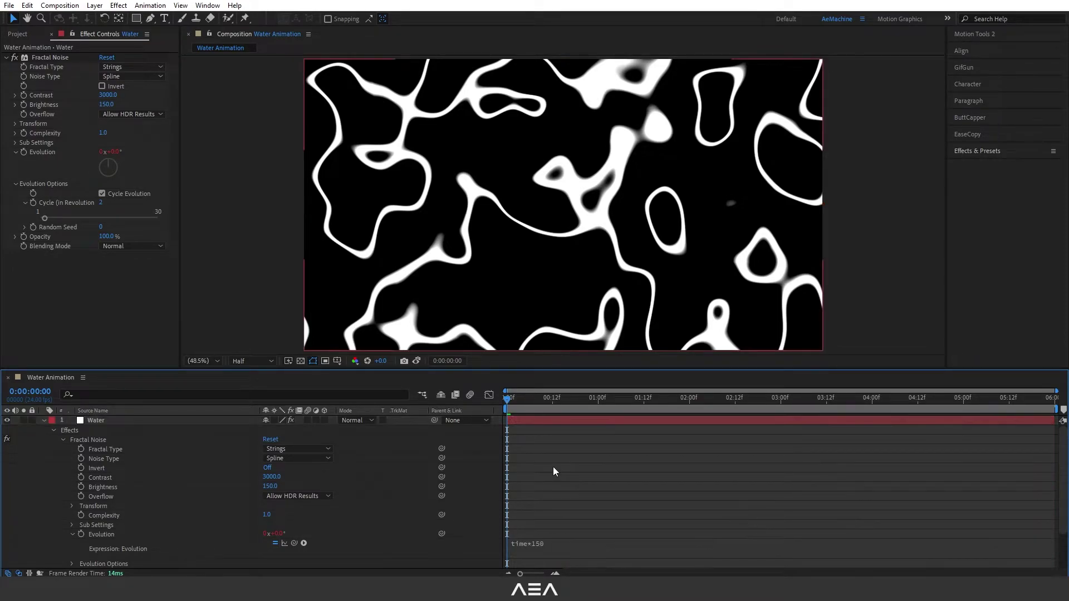
key(space)
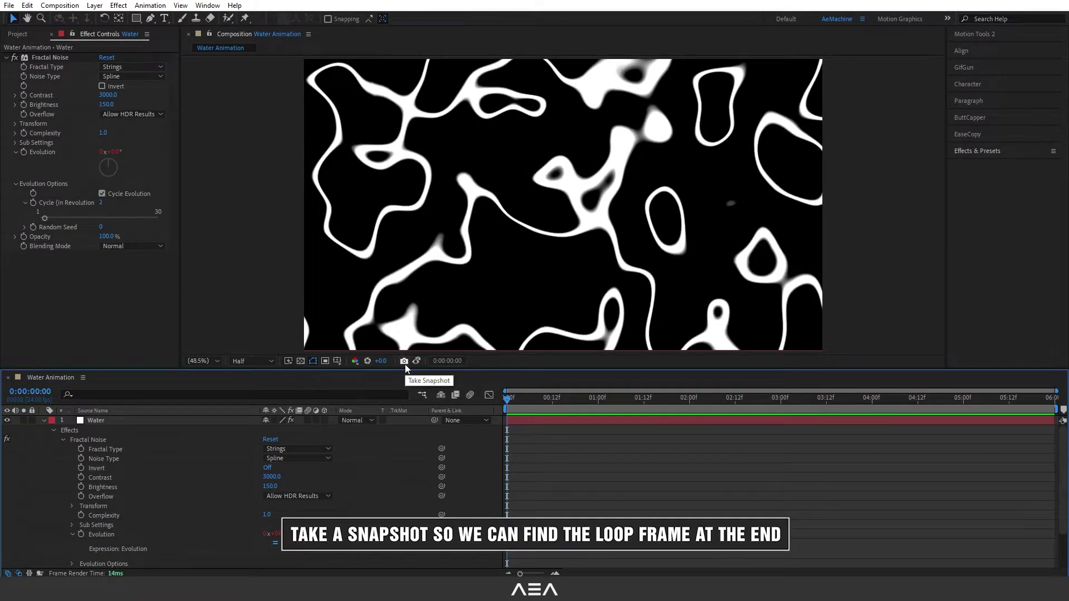
- Use a first-frame snapshot to find the matching frame and end the work area at 0:00:04:19
click(405, 364)
mouse_move(508, 398)
mouse_down()
mouse_move(1056, 411)
mouse_move(798, 424)
mouse_move(949, 428)
mouse_up()
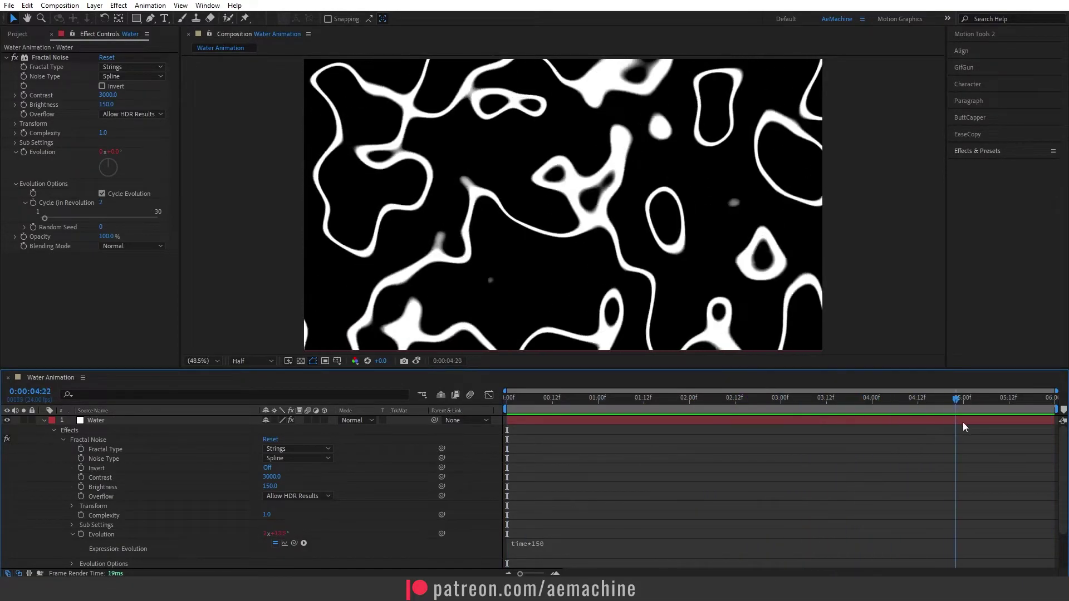
click(417, 361)
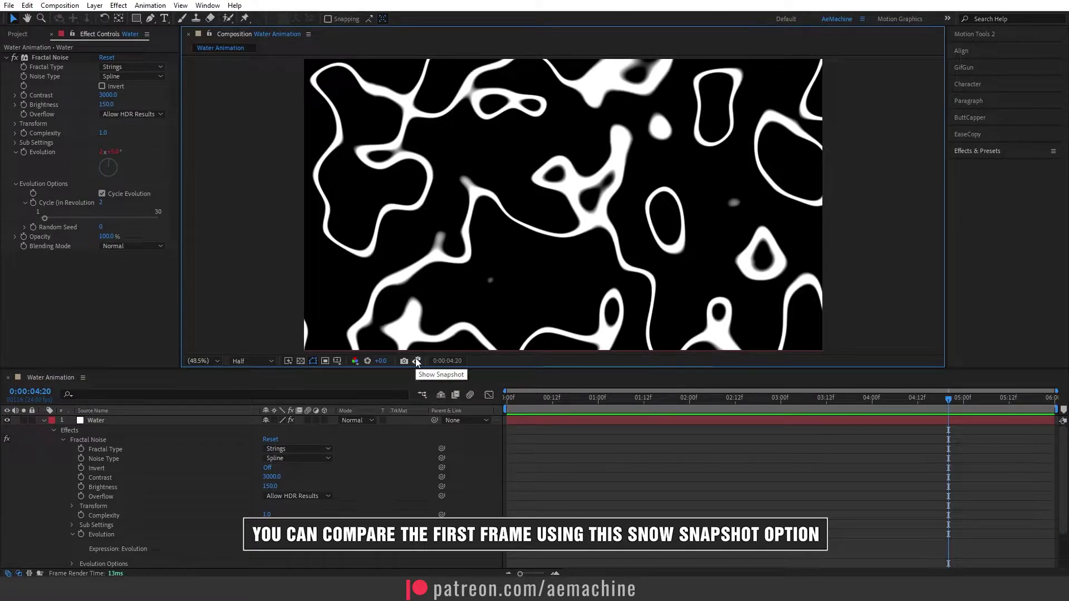
click(417, 361)
key(Page_Up)
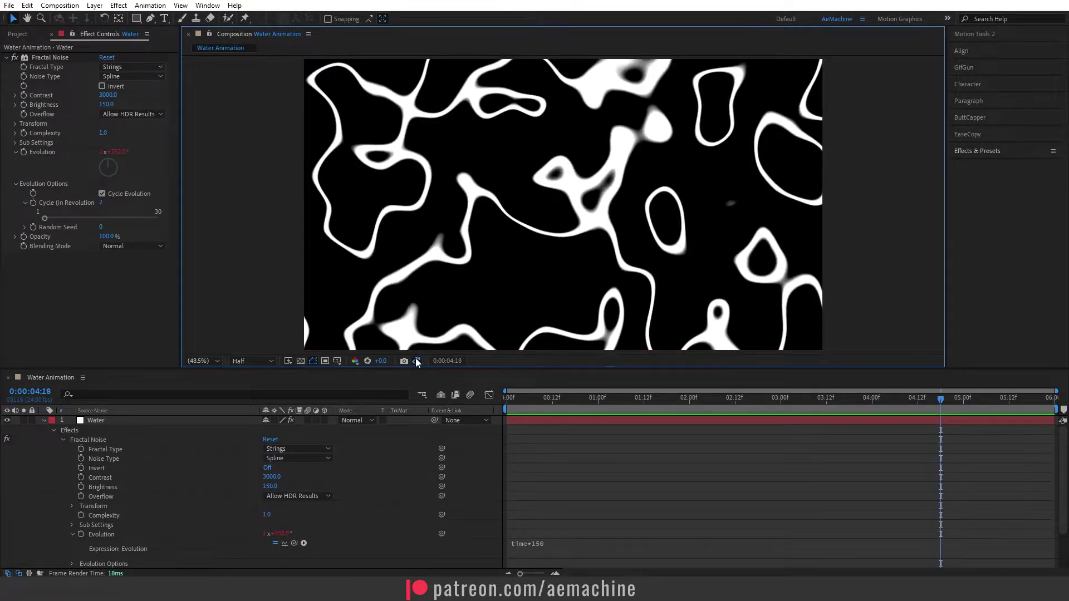
click(417, 361)
click(417, 362)
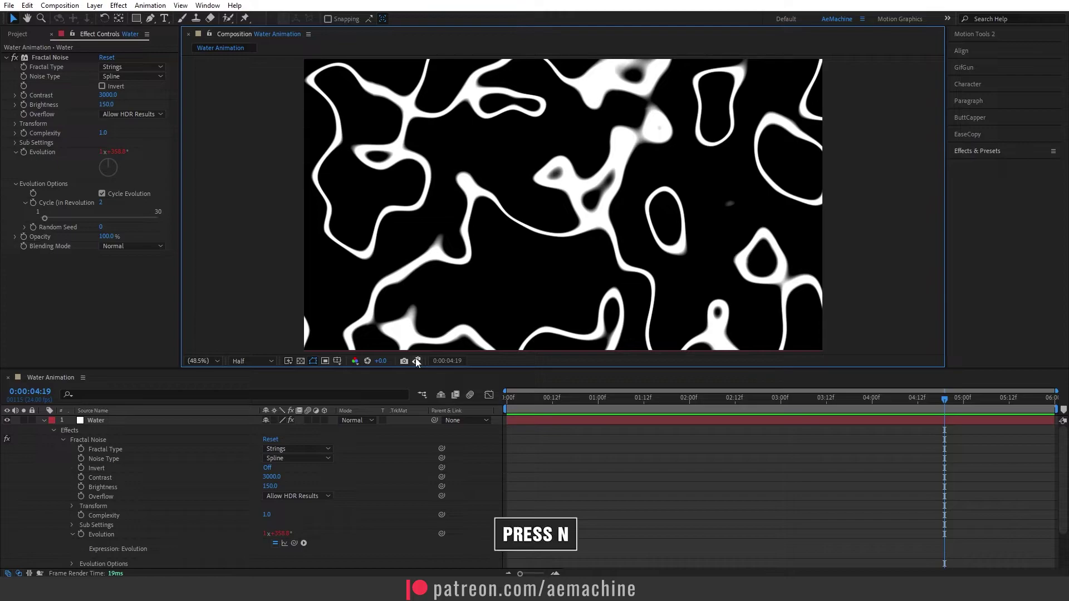
key(n)
drag(938, 399, 921, 398)
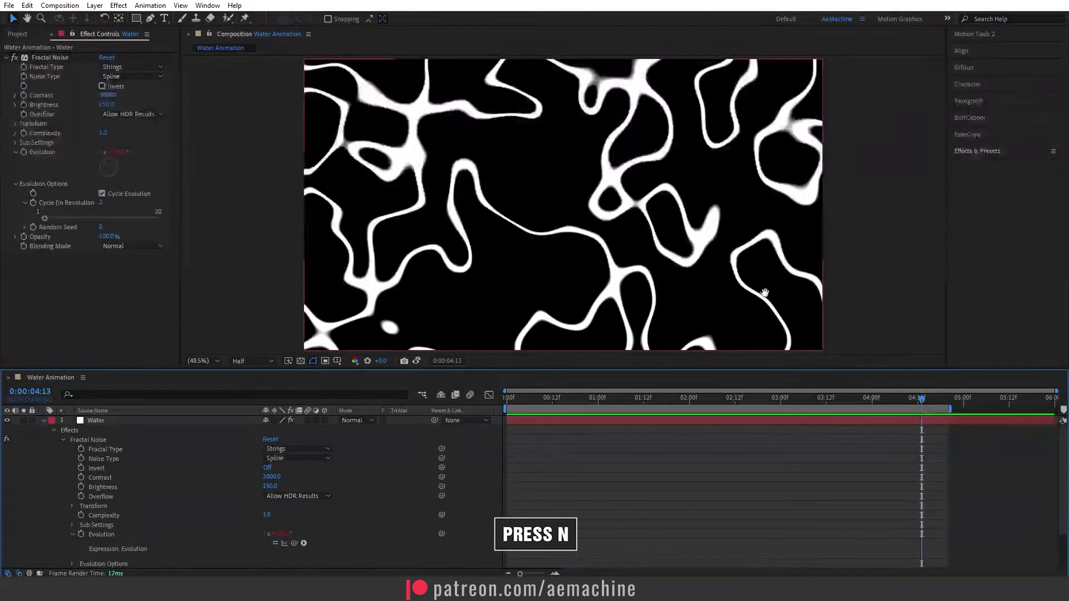
key(space)
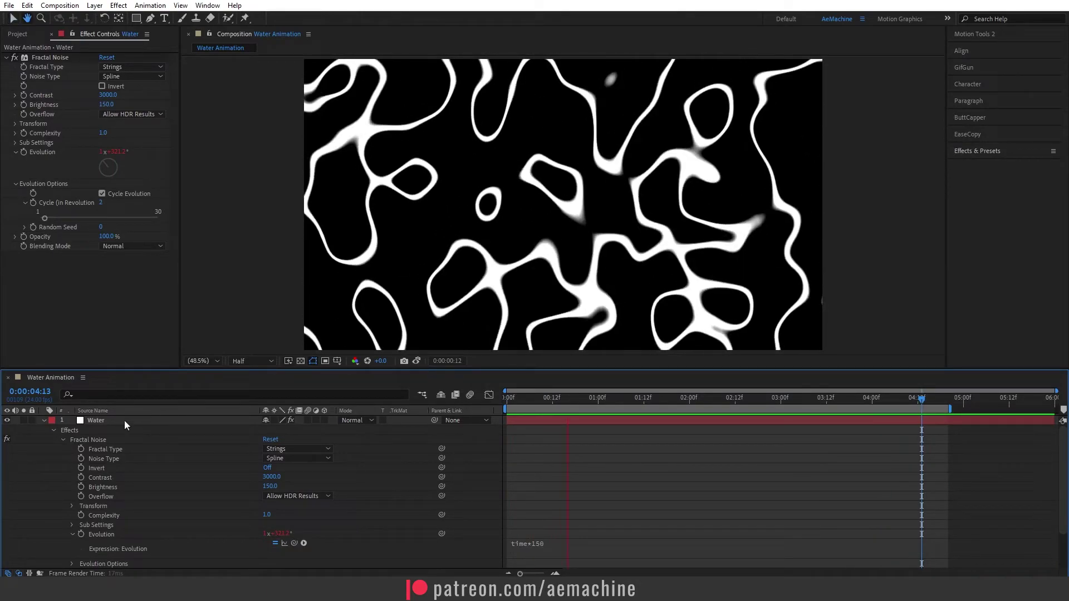
- Set the Water layer's blending mode to Add
click(44, 421)
click(108, 424)
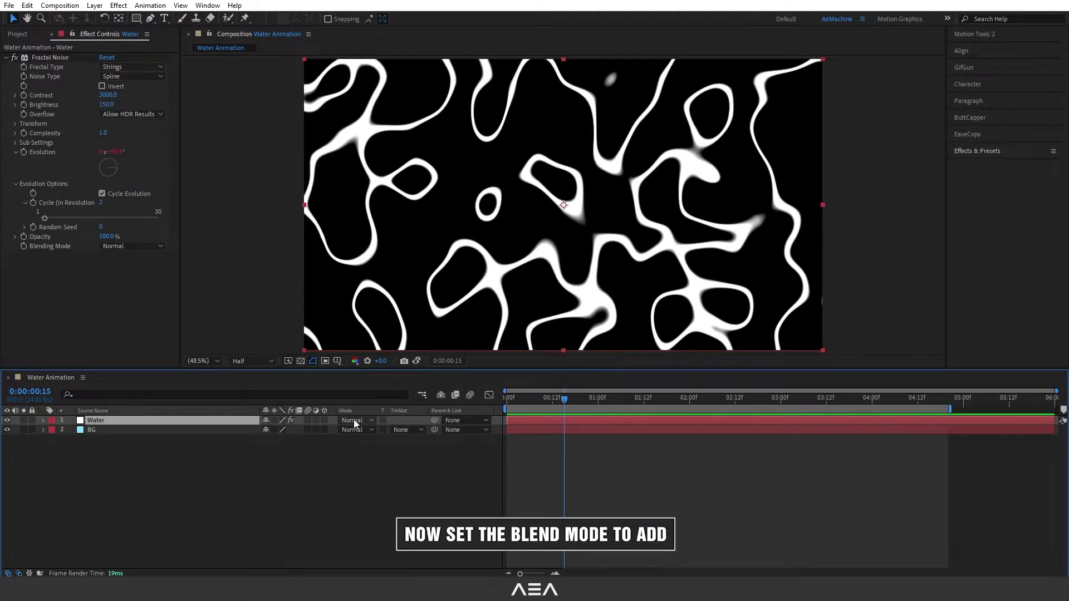
click(355, 421)
click(413, 208)
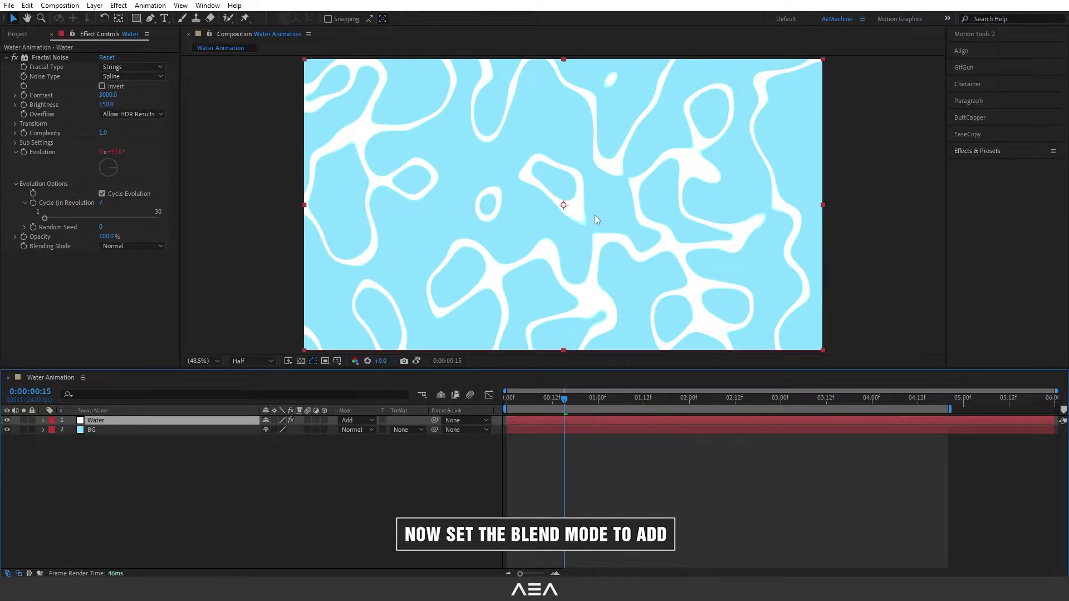
- Lower the Water layer's opacity to 20%, then collapse and reselect the layer
drag(563, 400, 713, 400)
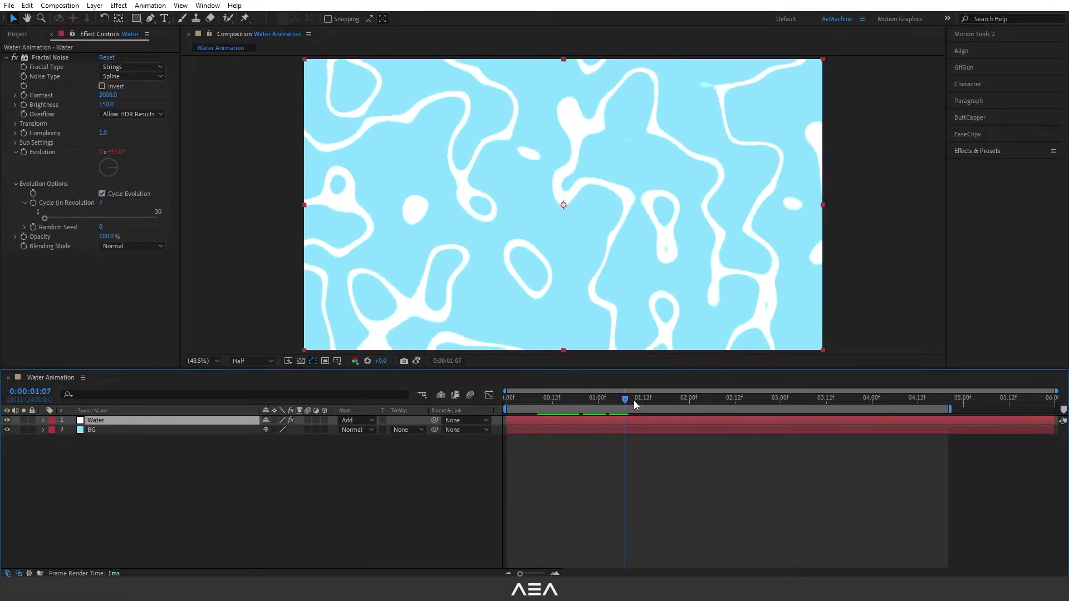
key(t)
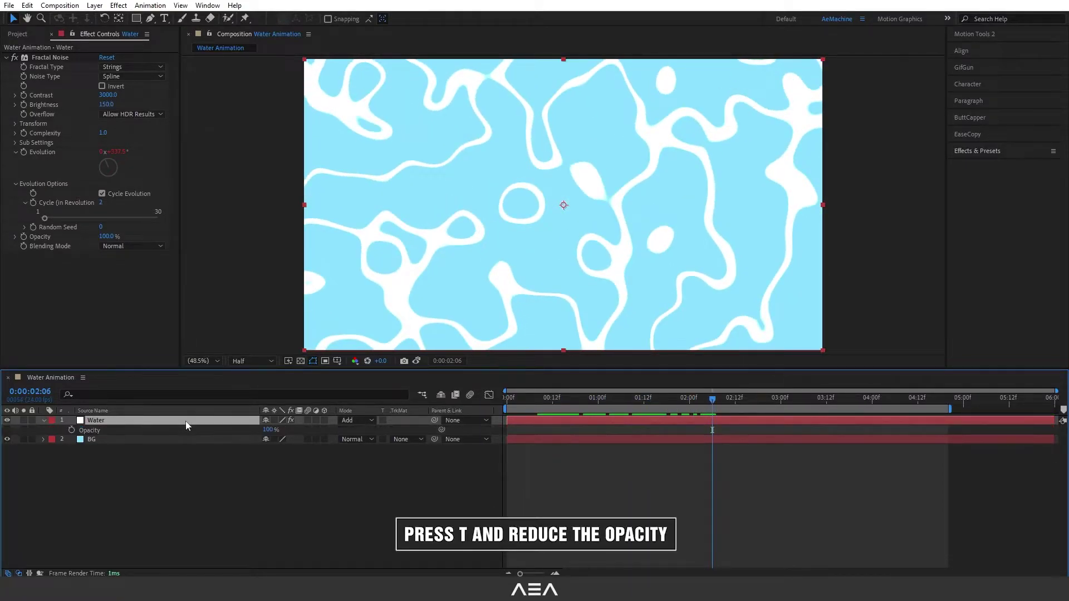
drag(265, 430, 213, 430)
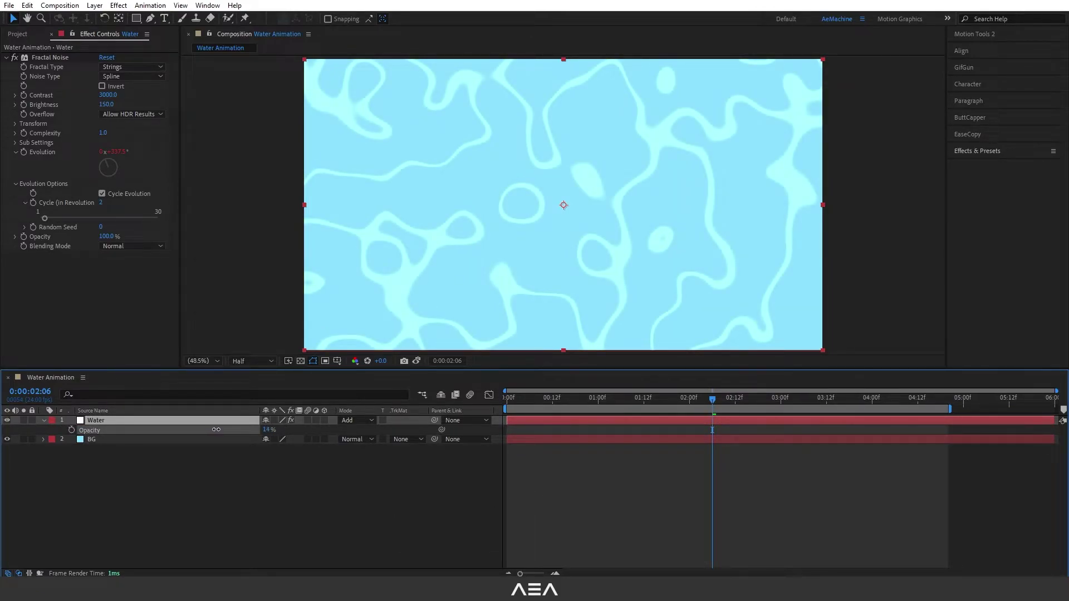
click(266, 430)
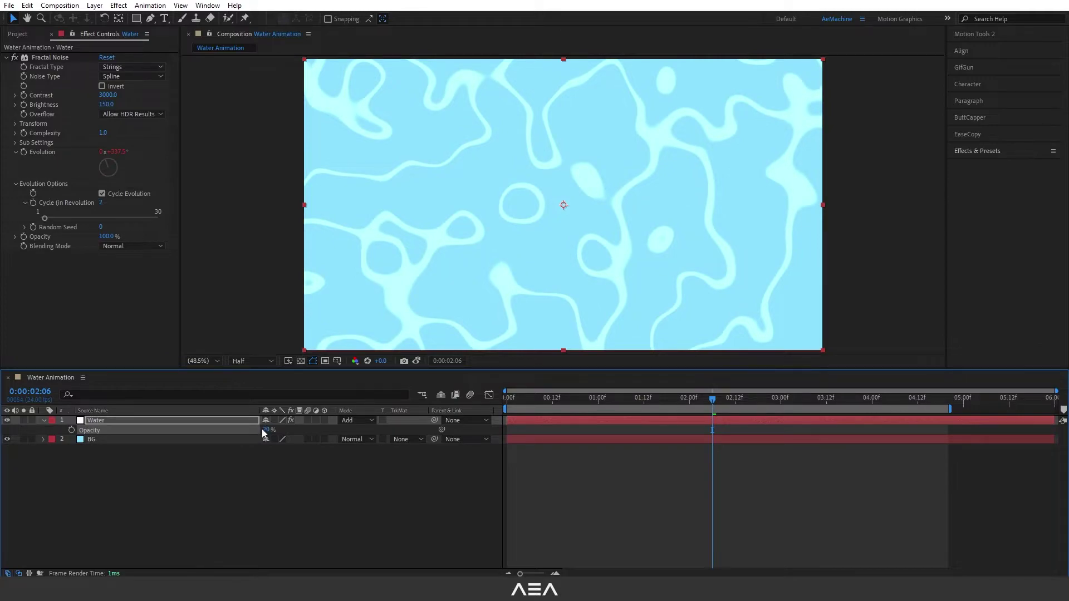
click(232, 473)
click(43, 421)
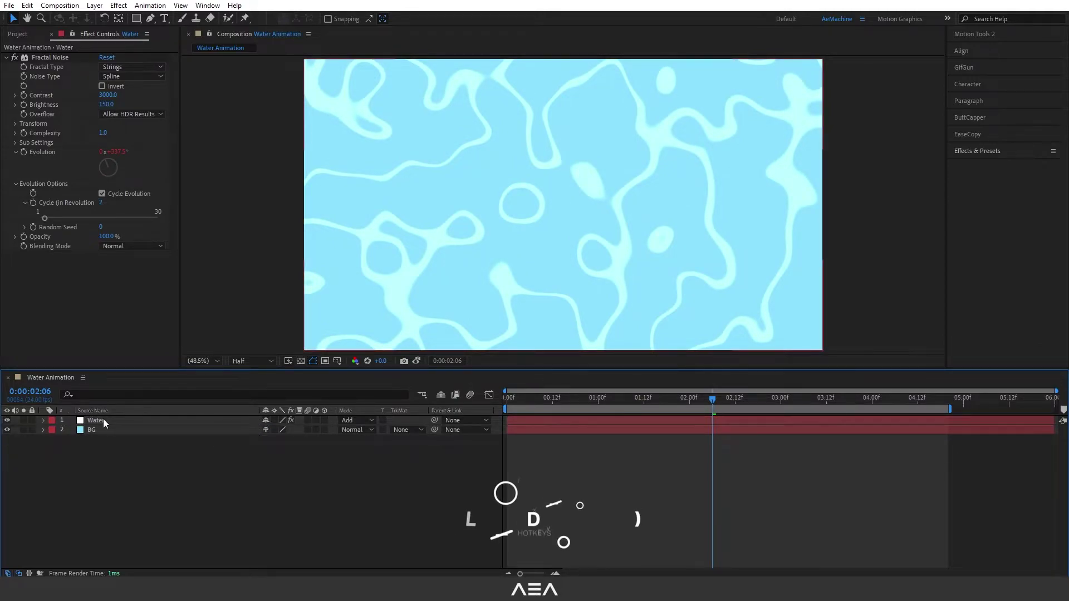
click(103, 420)
- Duplicate the Water layer and give the copy uniform noise scale 69 and random seed 60
key(ctrl+d)
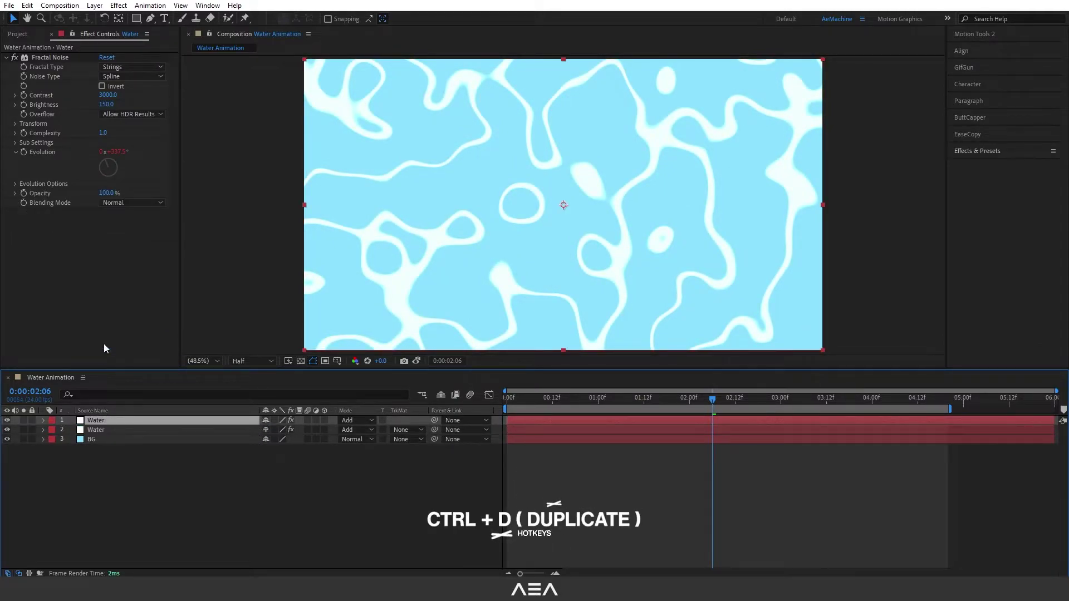
click(15, 123)
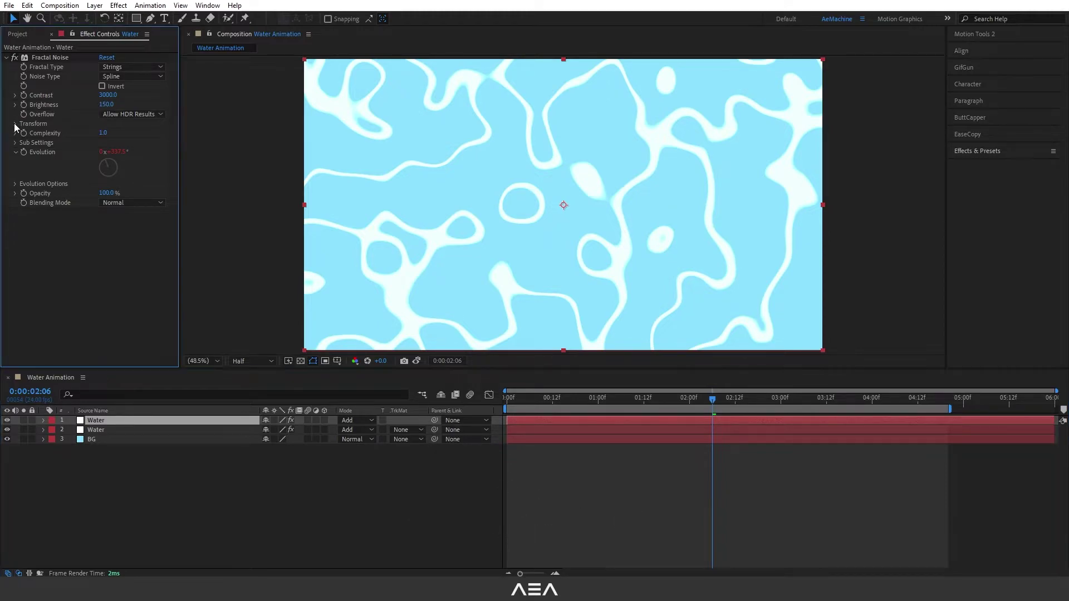
click(102, 143)
drag(105, 151, 69, 152)
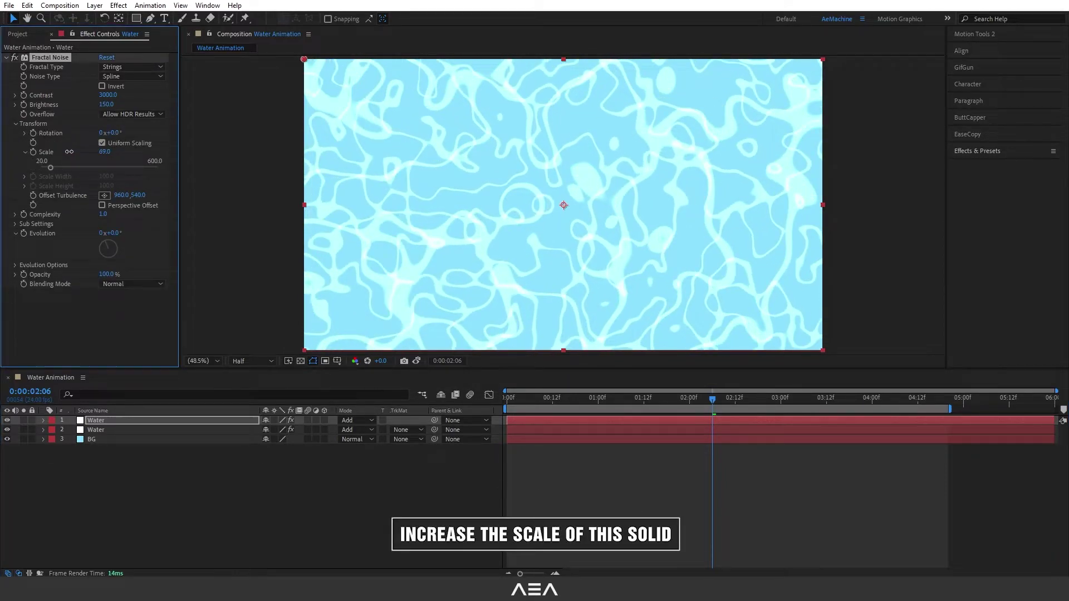
click(15, 267)
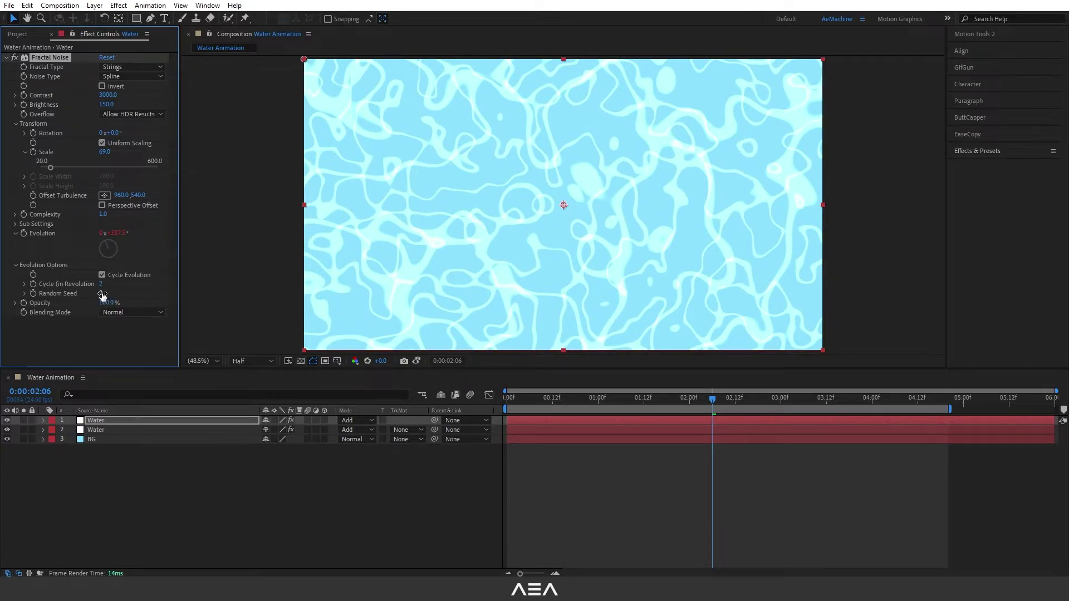
drag(103, 296, 104, 292)
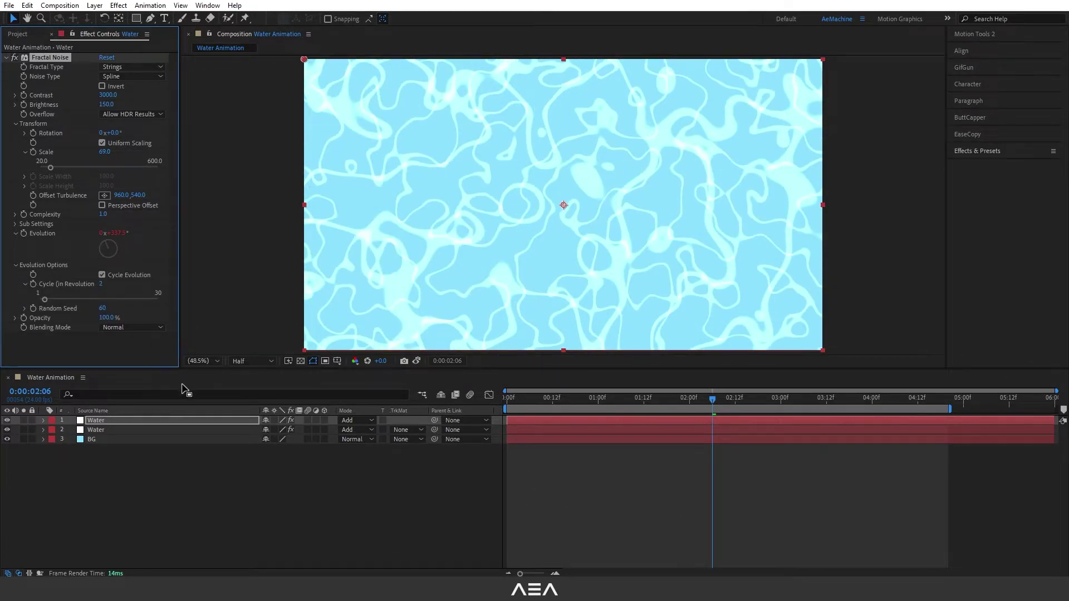
- Set the top Water copy to 2% opacity, preview from the start, then select Shark Animated.mov
click(122, 419)
key(t)
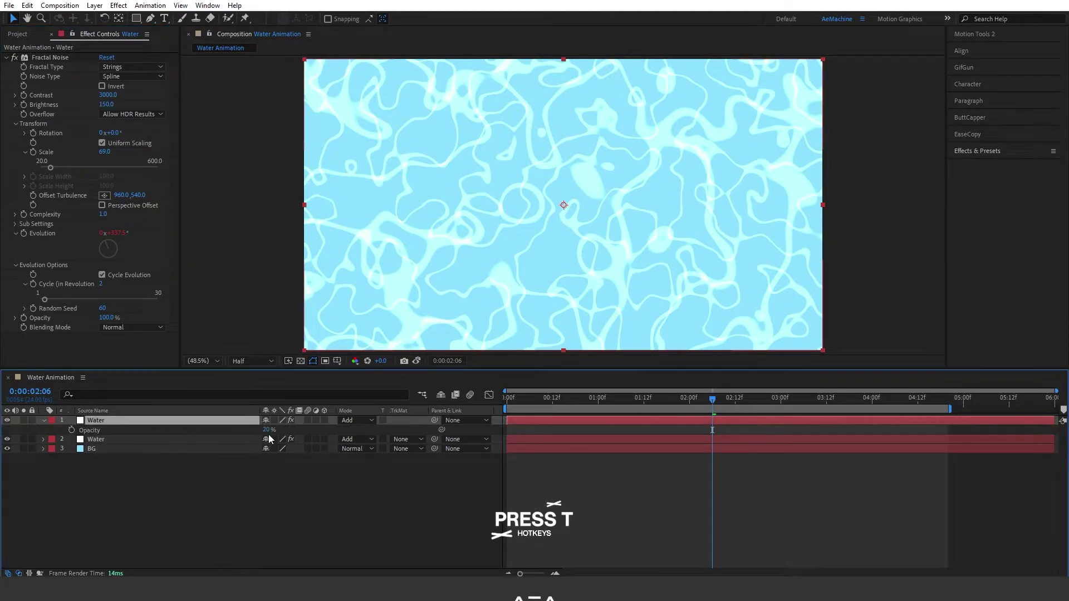
drag(266, 430, 248, 433)
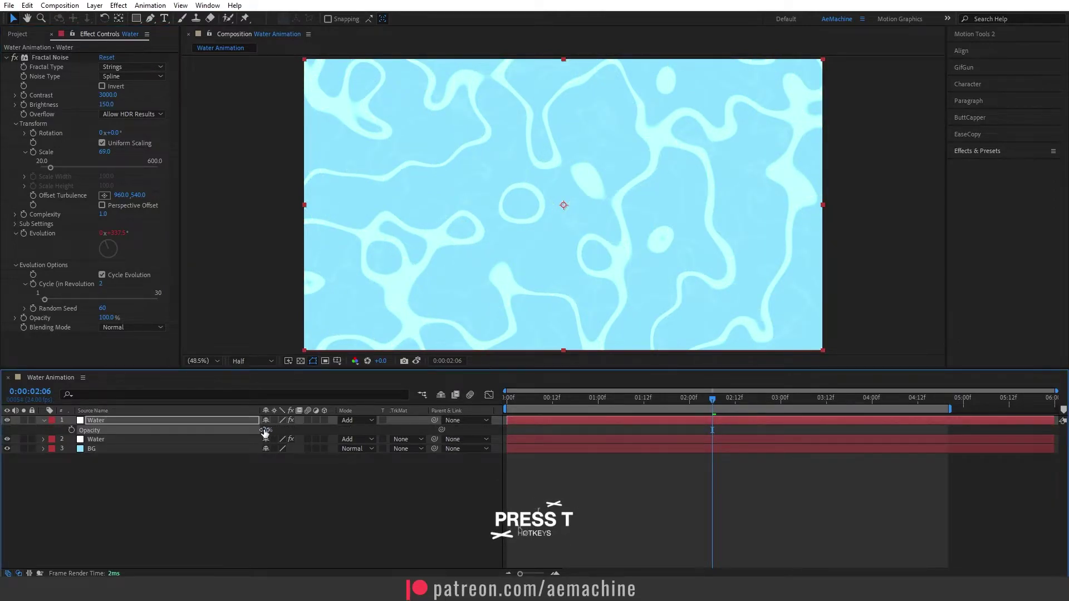
click(259, 493)
key(Home)
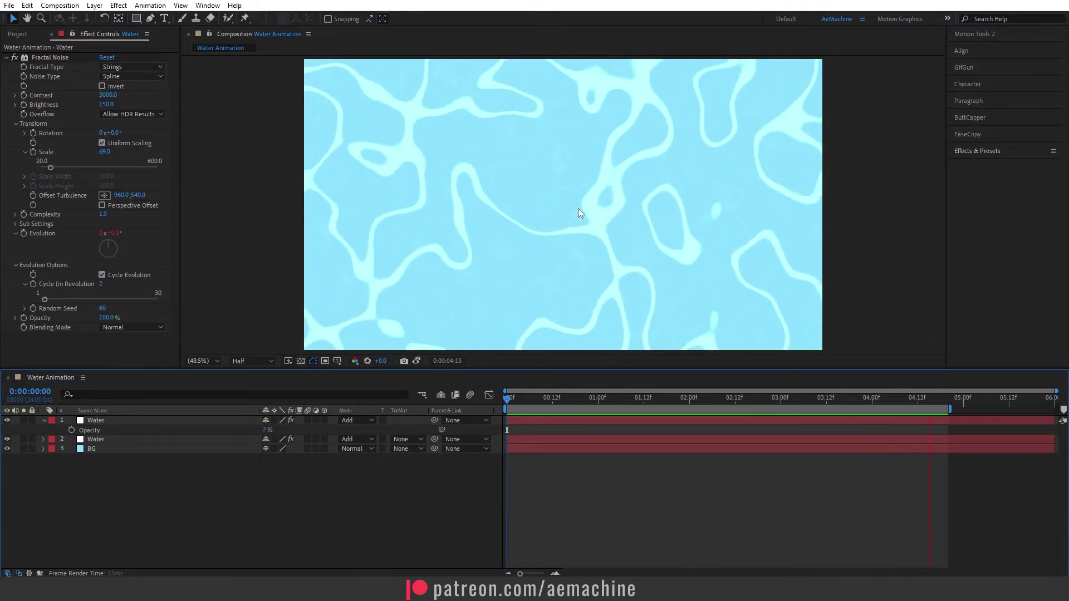
click(18, 34)
click(55, 136)
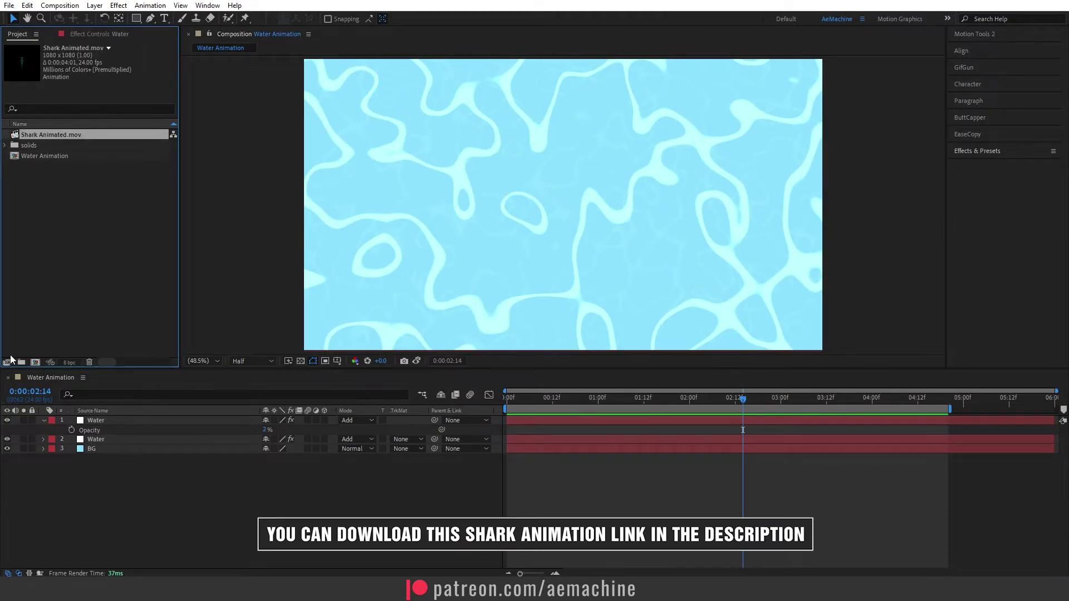
- Set Shark Animated.mov to loop 2 times and place it at the top of the Water Animation timeline
click(8, 362)
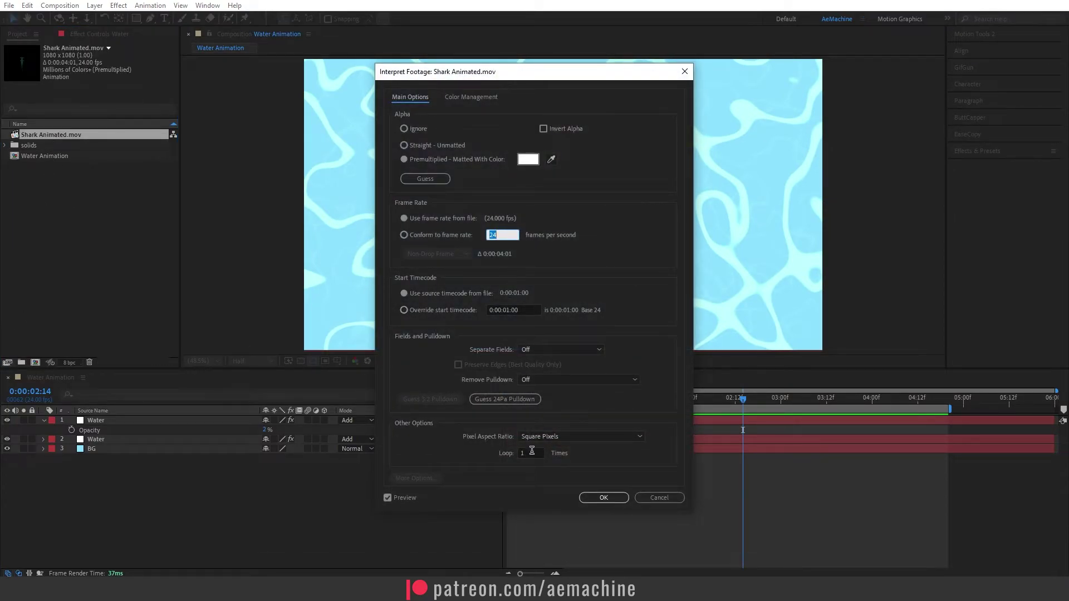
double_click(532, 450)
text(2)
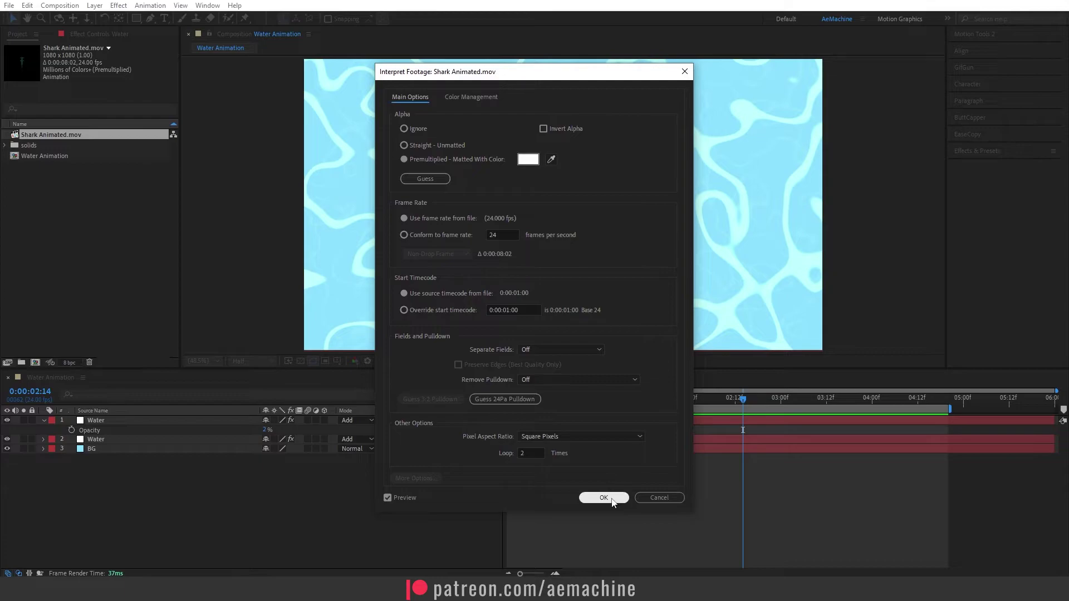
click(603, 498)
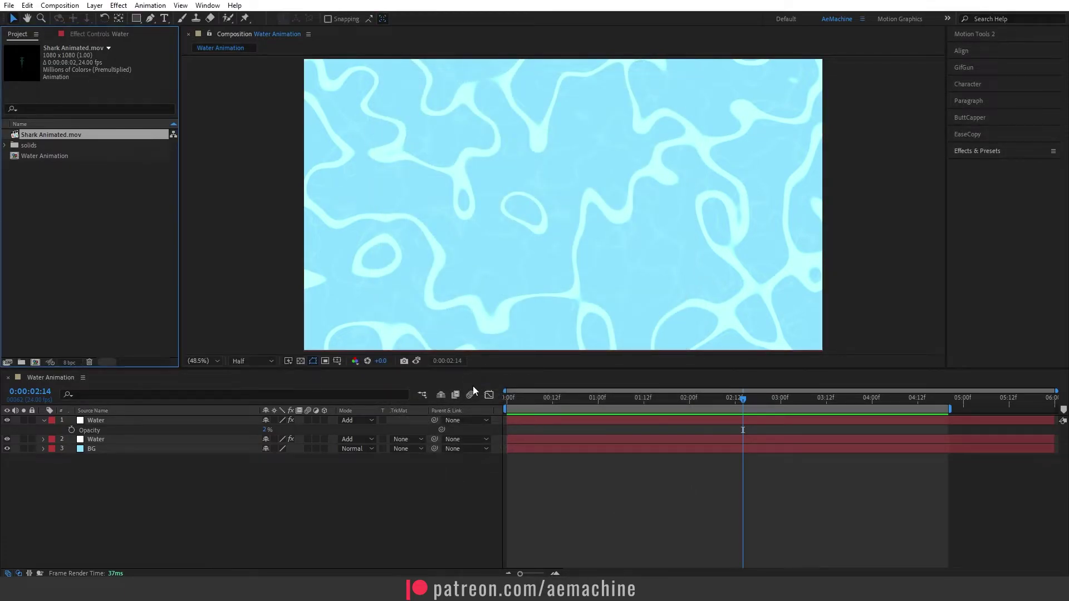
drag(77, 136, 129, 419)
- Keyframe the shark's Position from off-frame lower left at 0:00 to off-frame upper right at 4:19
click(43, 429)
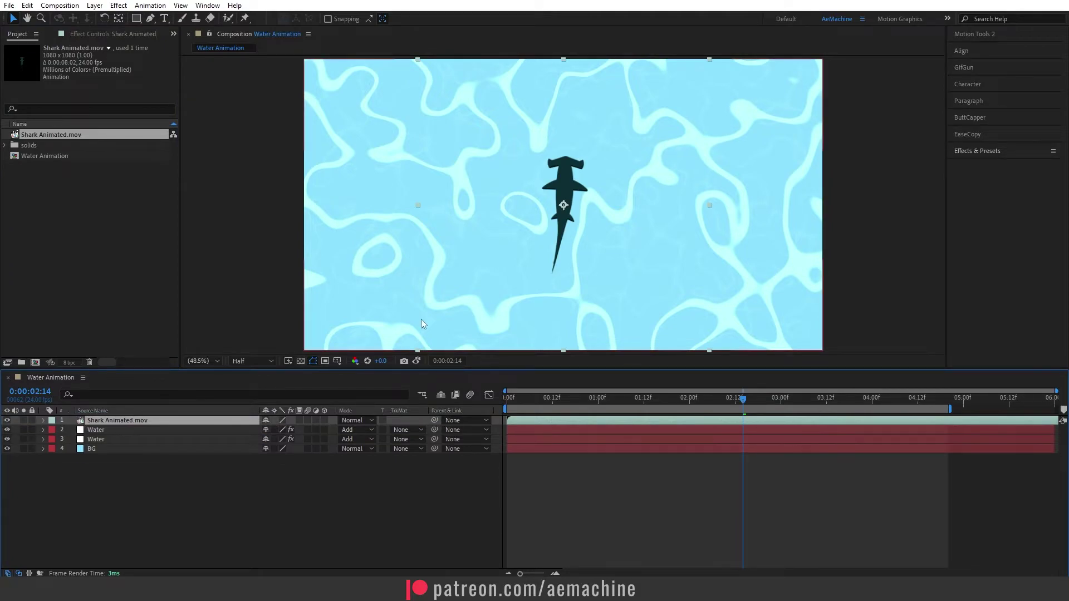
drag(512, 400, 750, 400)
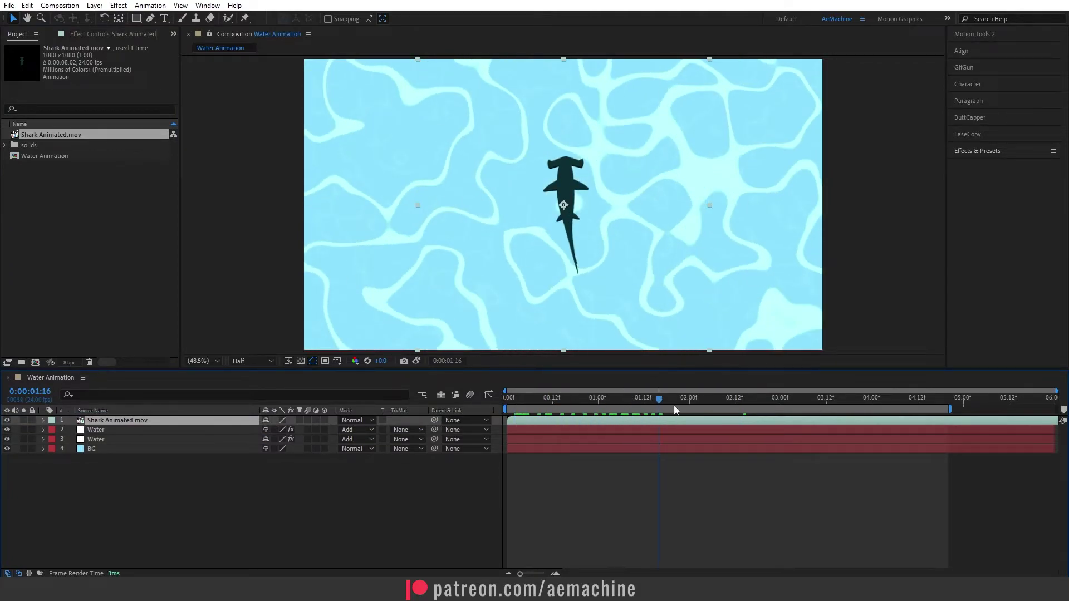
key(Home)
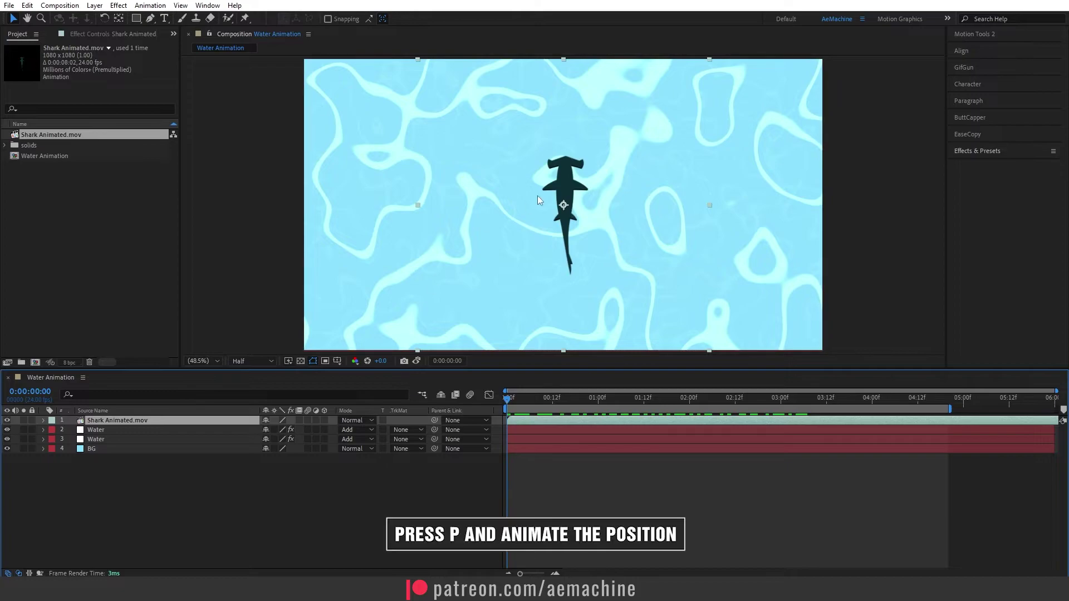
scroll(537, 196, down, 2)
key(p)
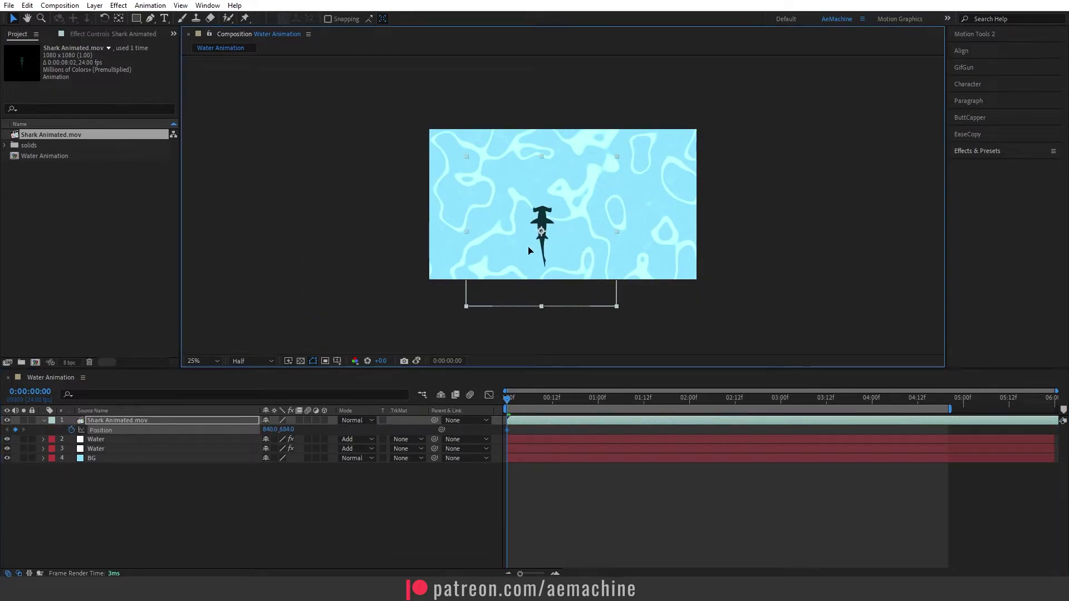
drag(568, 201, 460, 307)
drag(510, 398, 944, 424)
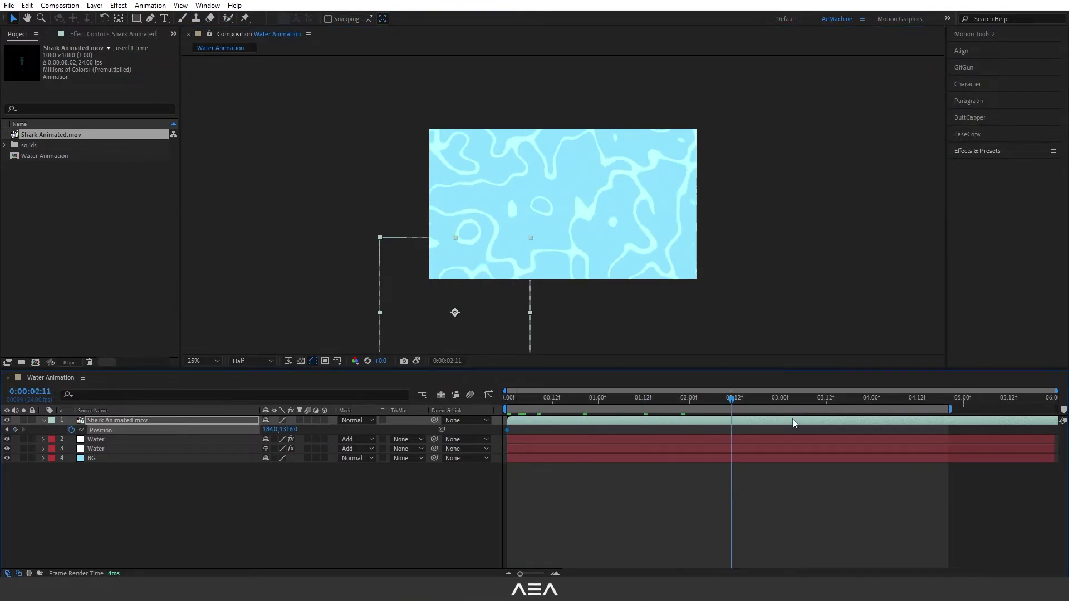
drag(468, 313, 657, 92)
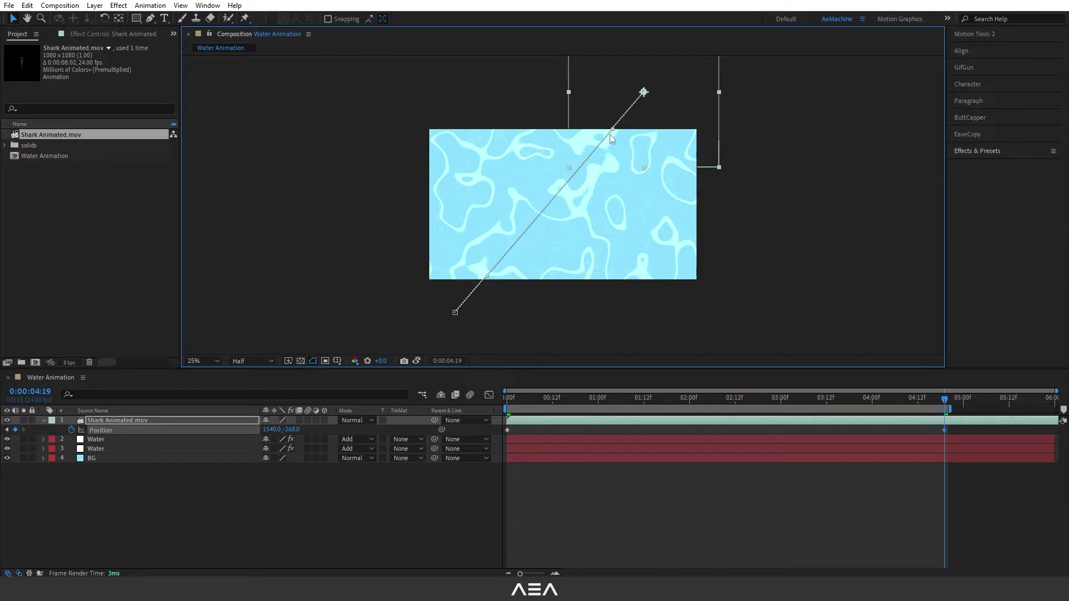
- Drag the Bezier handles to bend the shark's motion path into an S-curve
drag(613, 129, 648, 194)
drag(487, 275, 436, 237)
drag(647, 193, 620, 206)
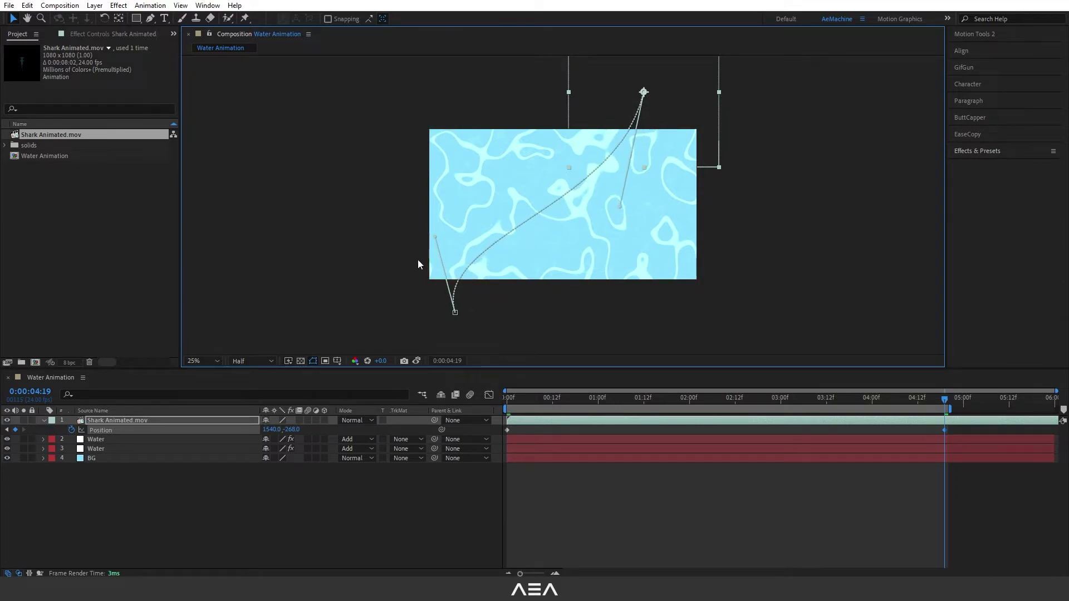
drag(435, 237, 474, 207)
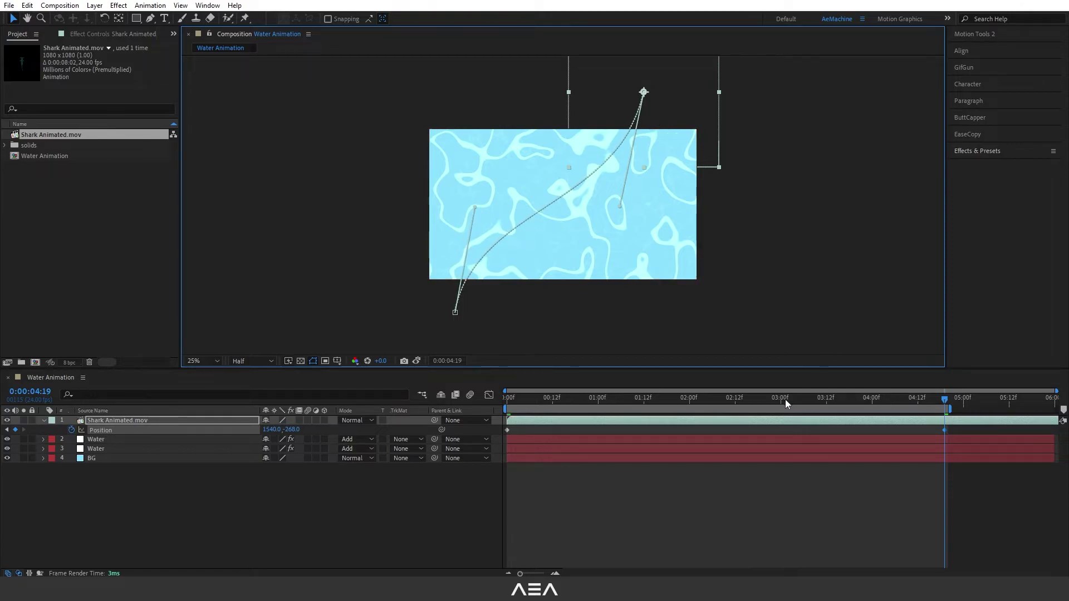
drag(538, 398, 744, 401)
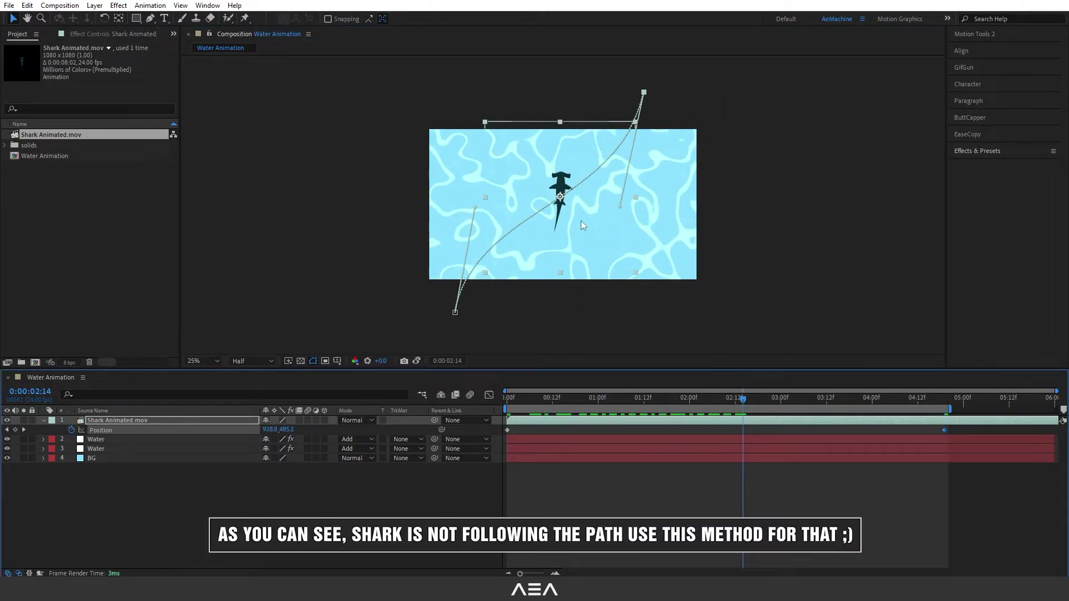
- Set the shark layer's Auto-Orient to Orient Along Path
right_click(139, 422)
mouse_move(184, 154)
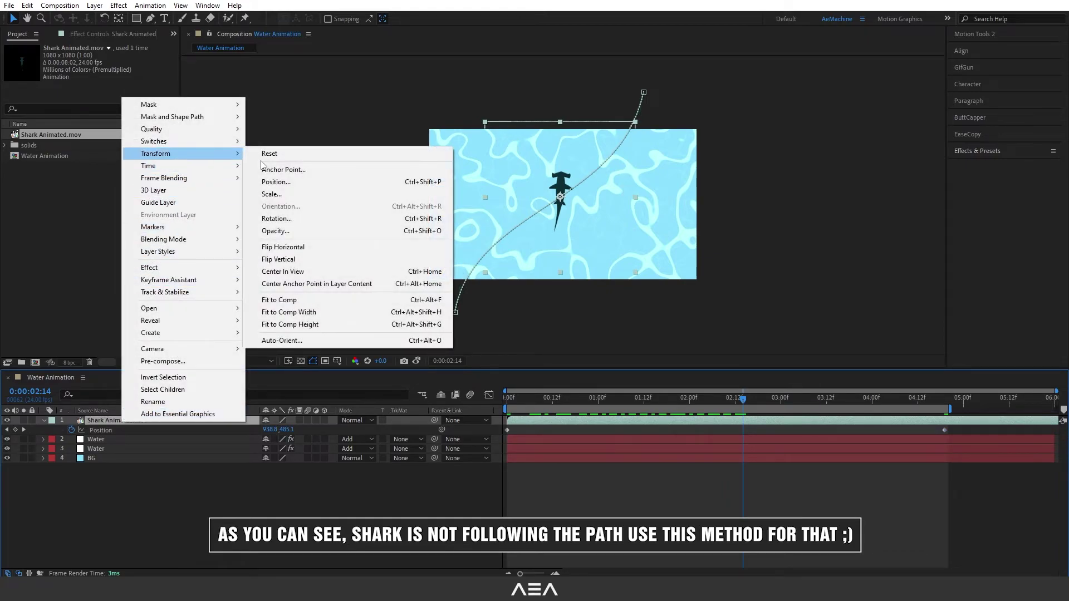
click(278, 338)
click(473, 283)
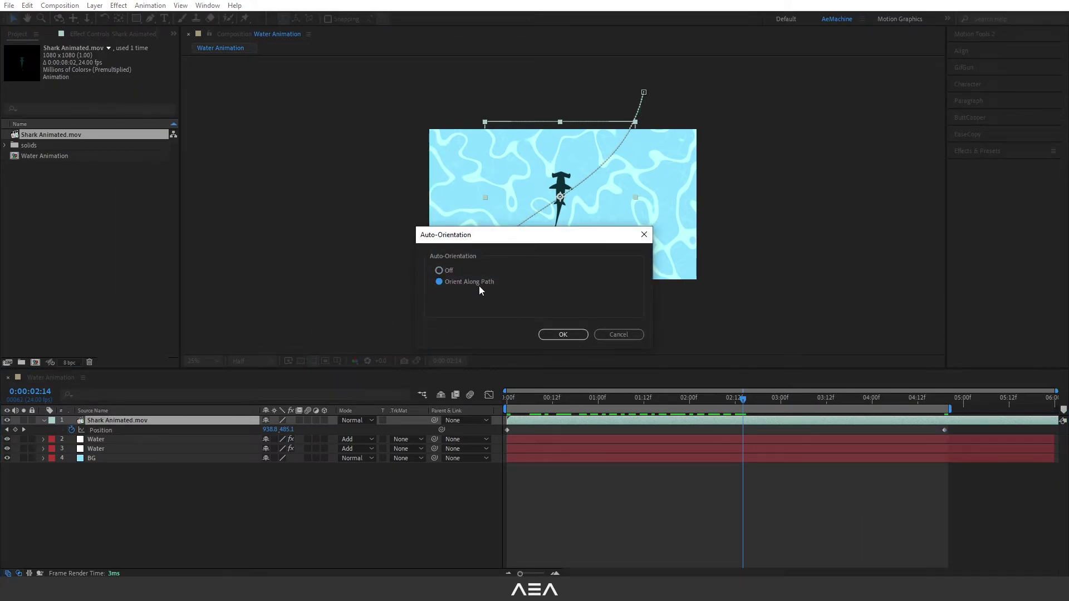
click(563, 335)
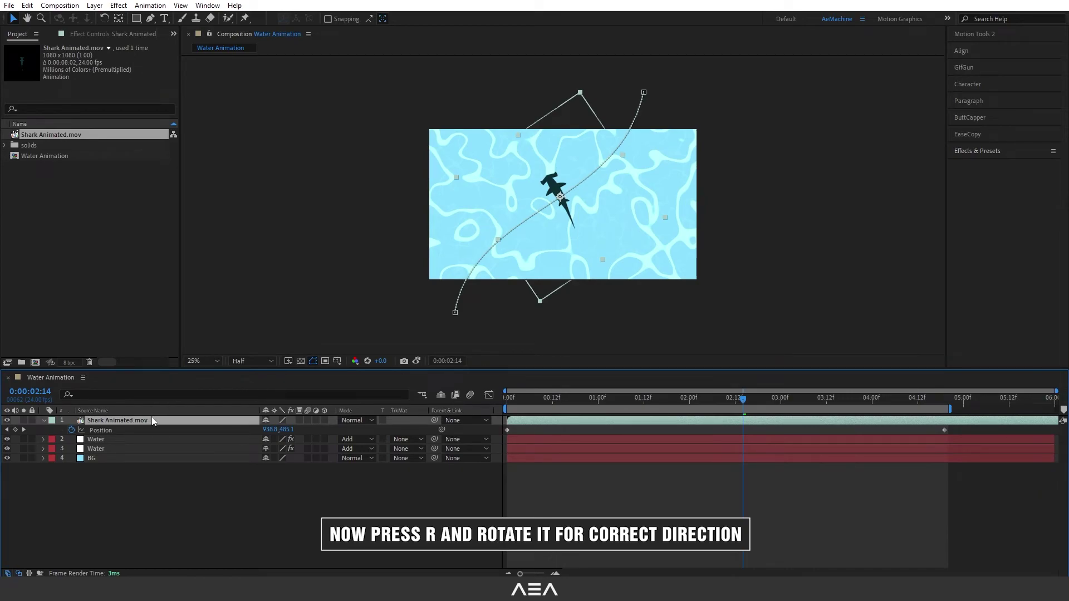
- Rotate the shark to 97° so it faces its travel direction, then preview the swim
key(r)
drag(277, 429, 323, 426)
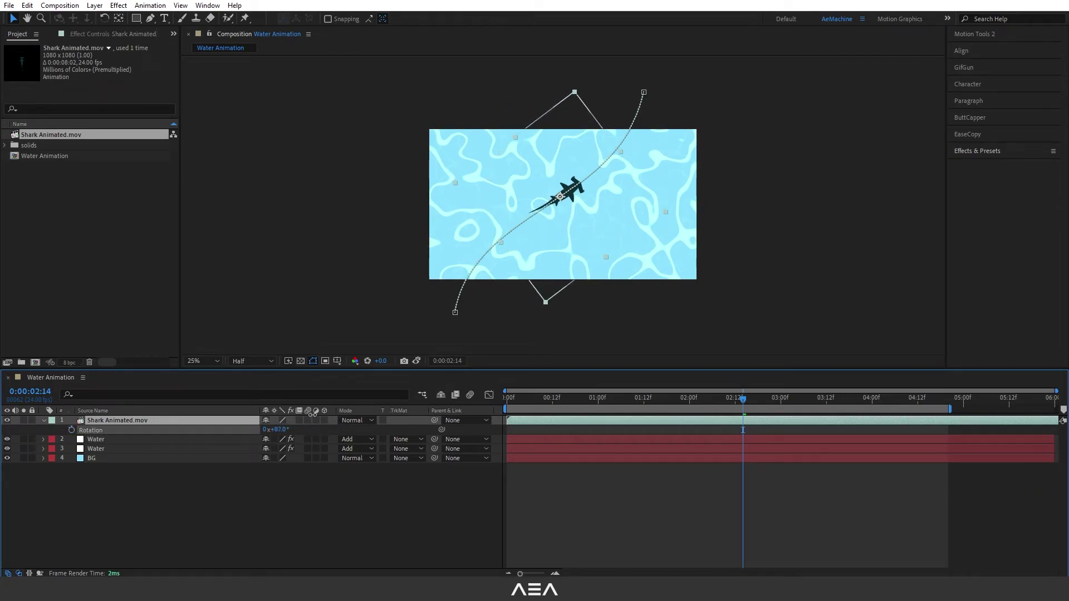
key(space)
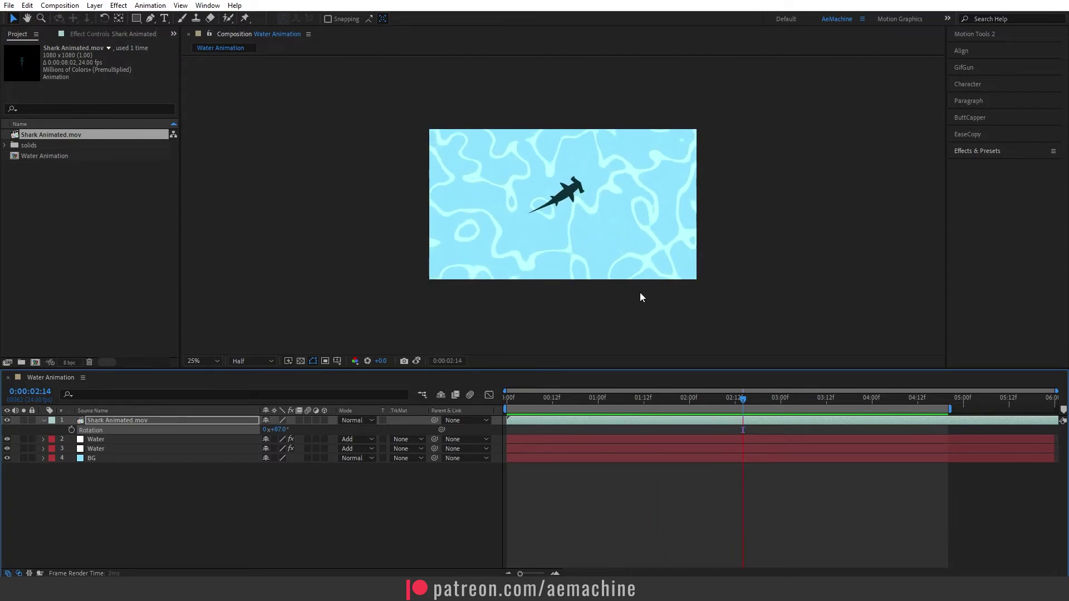
key(space)
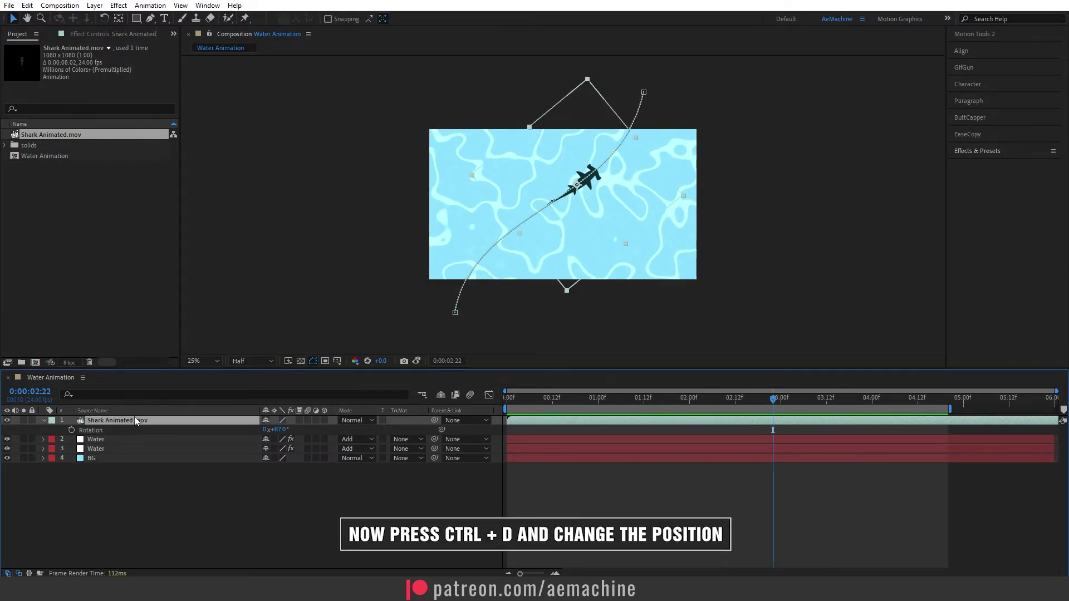
- Duplicate the shark layer and move its path to start off-frame lower right and end off-frame left
key(ctrl+d)
key(p)
click(536, 398)
drag(536, 400, 453, 410)
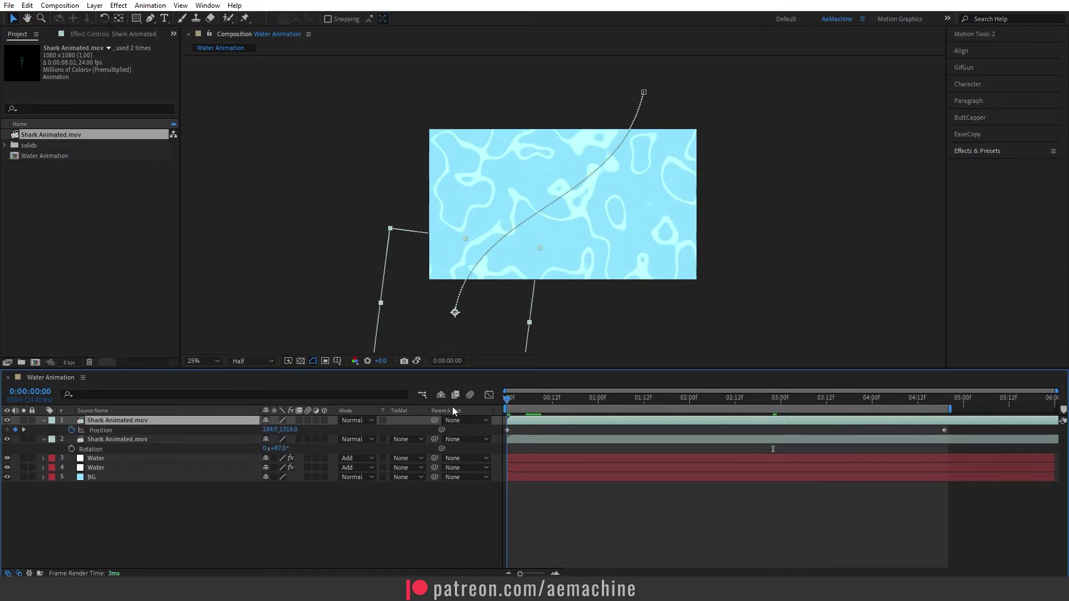
drag(455, 315, 747, 300)
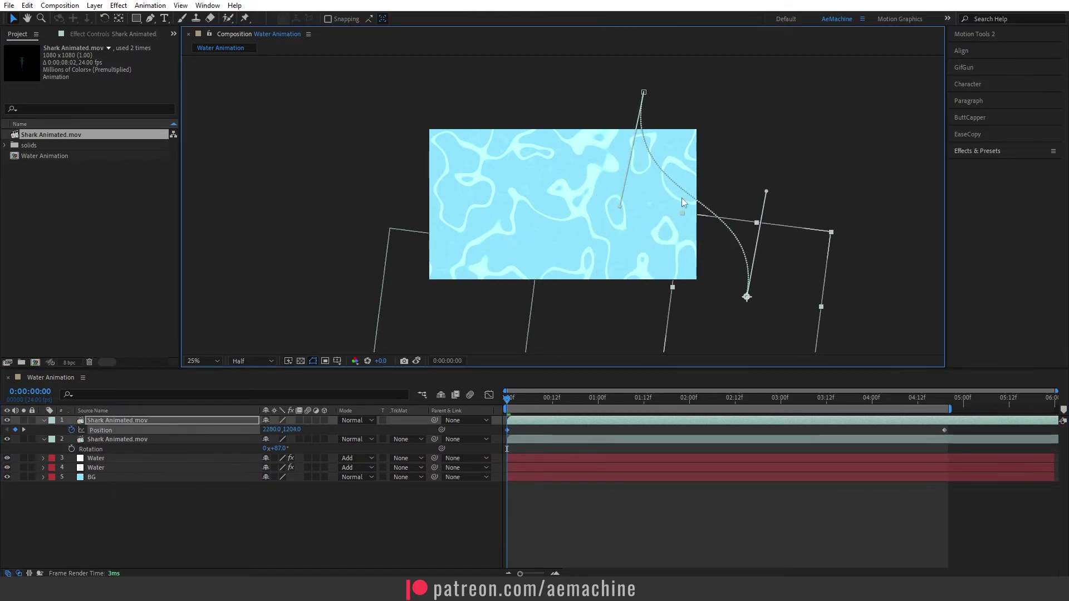
key(k)
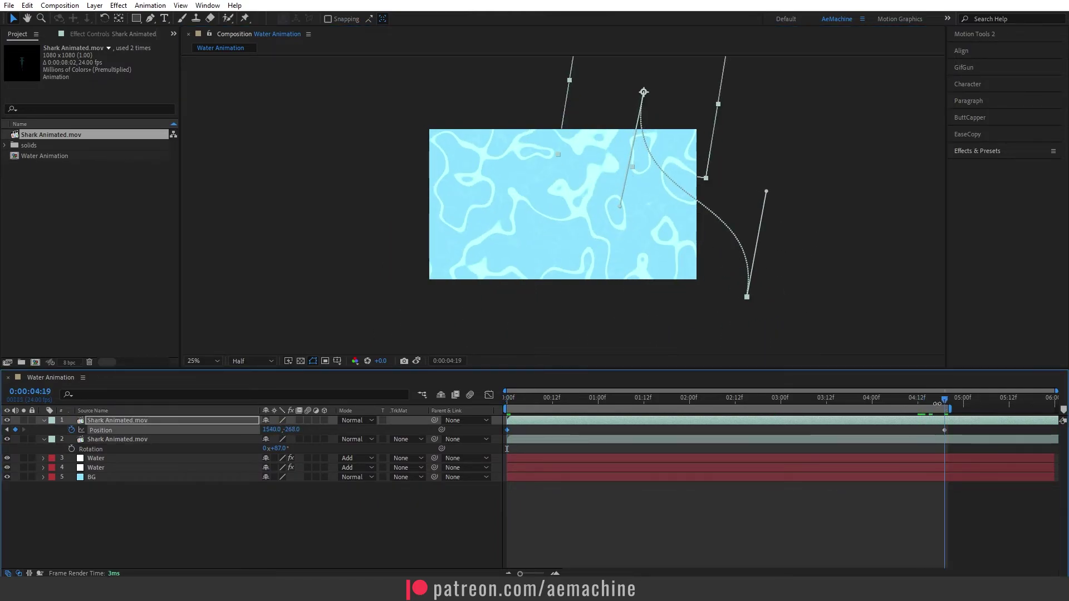
mouse_move(654, 91)
mouse_down()
mouse_move(409, 137)
mouse_move(381, 177)
mouse_up()
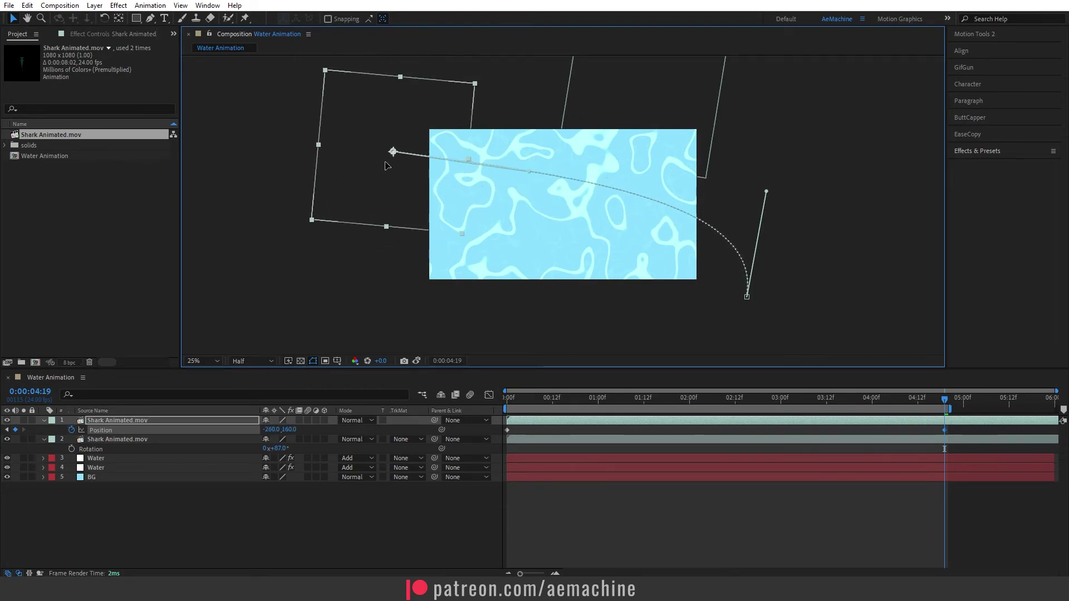
- Reshape the second shark's curved path with its Bezier handles and preview both sharks
drag(767, 191, 663, 209)
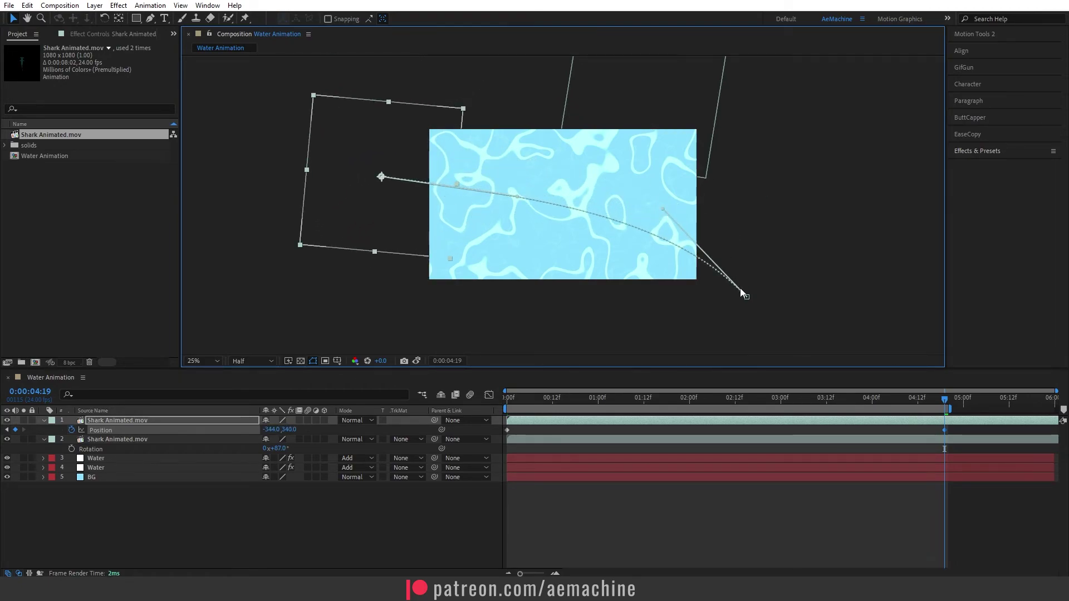
drag(753, 275, 753, 268)
drag(514, 199, 507, 234)
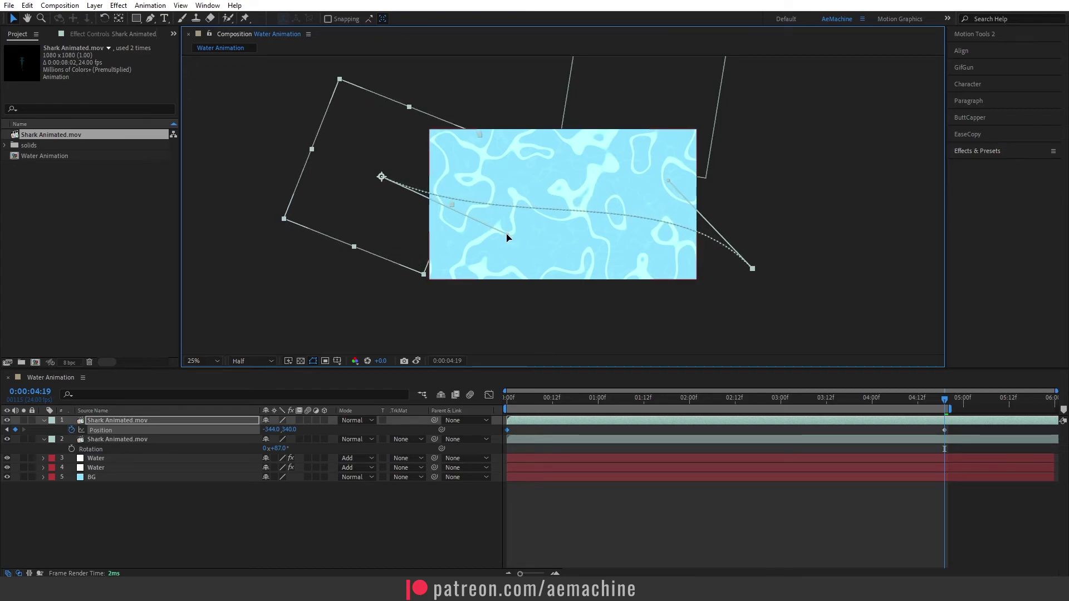
click(512, 397)
key(space)
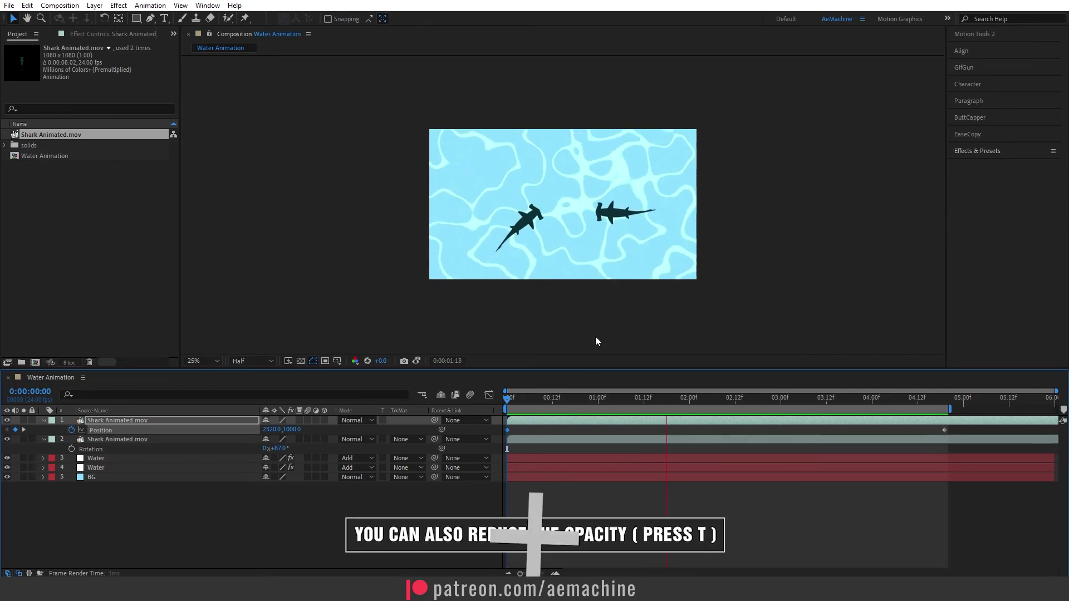
- Lower the second shark's Opacity to about 24% and preview the finished animation
click(133, 420)
key(t)
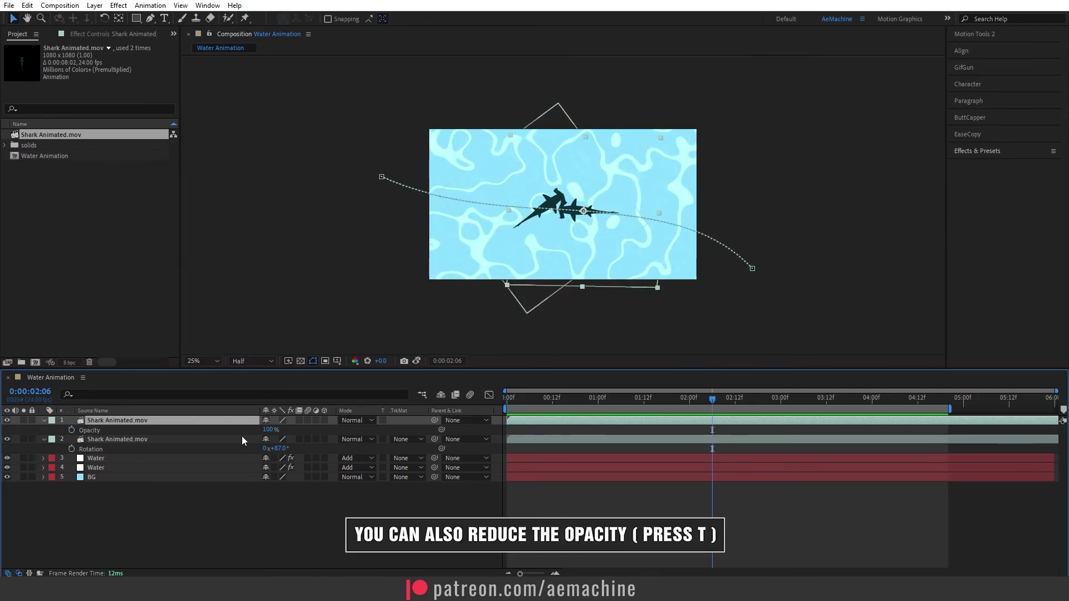
drag(267, 430, 229, 429)
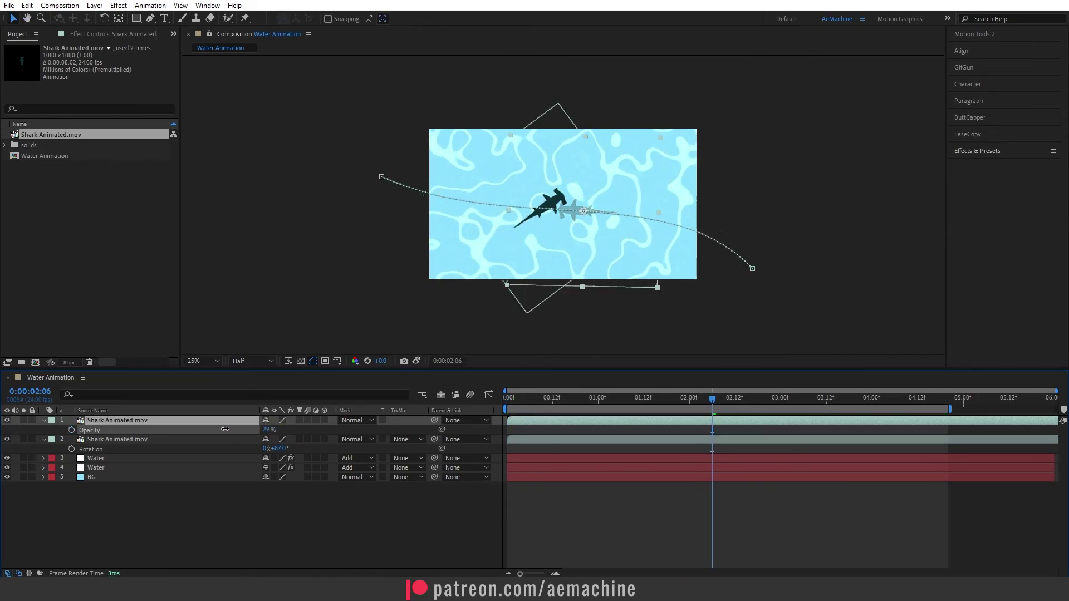
click(320, 498)
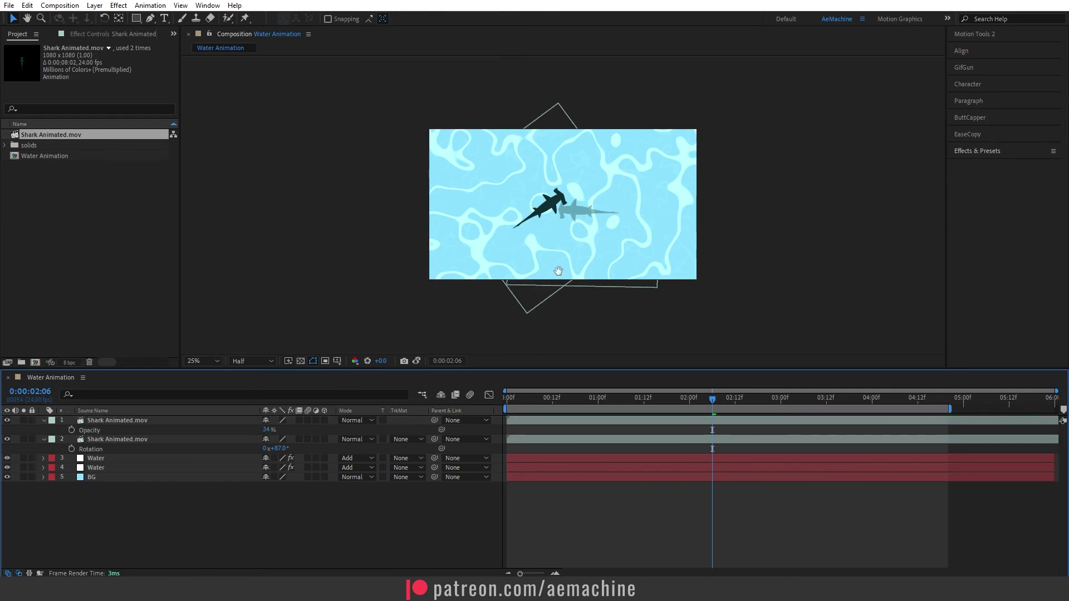
key(space)
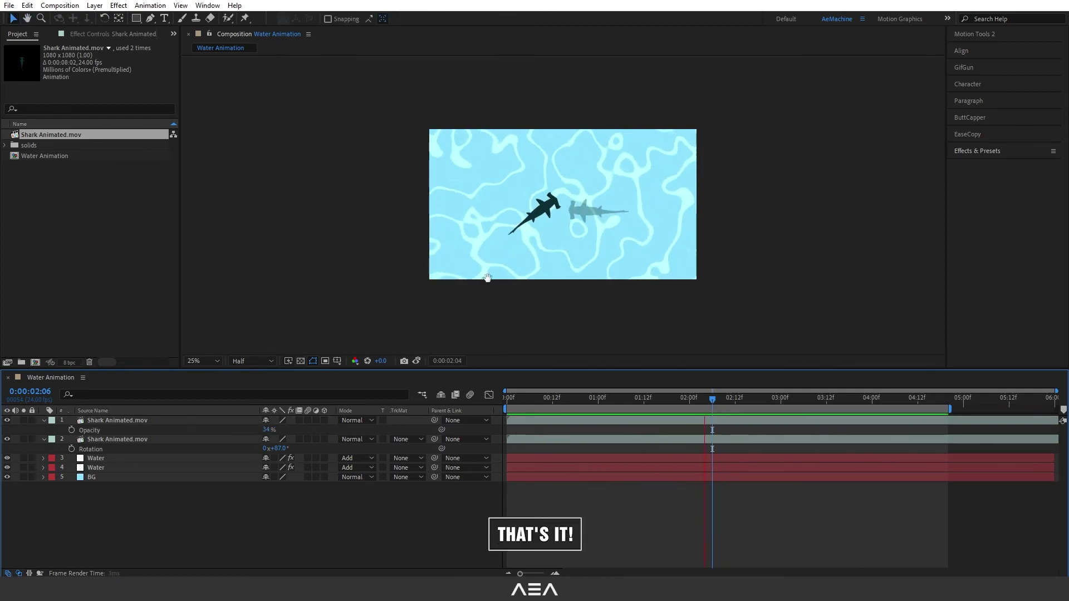
click(439, 200)
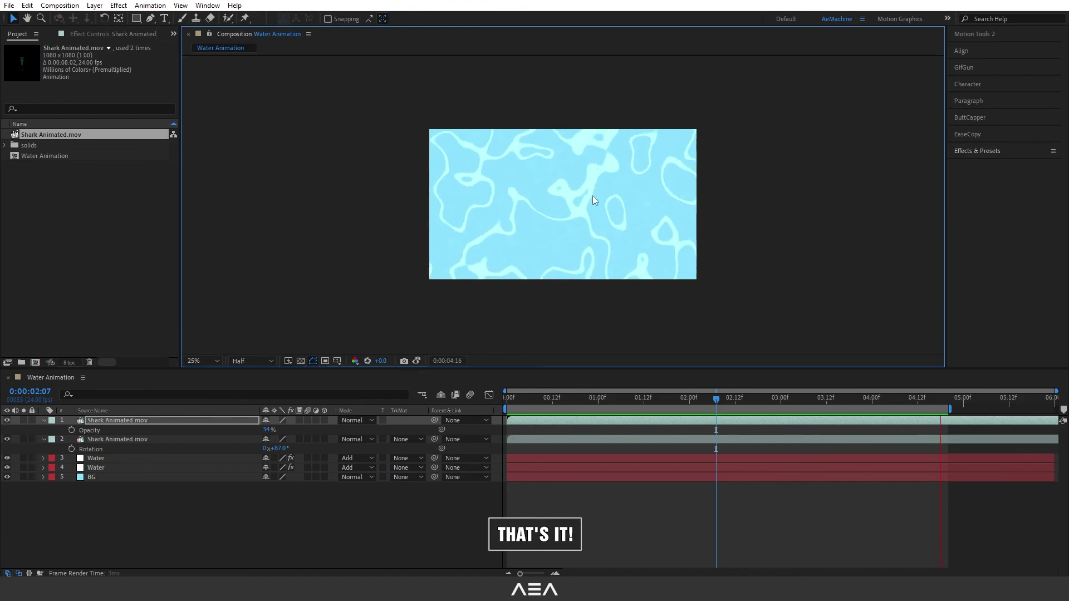